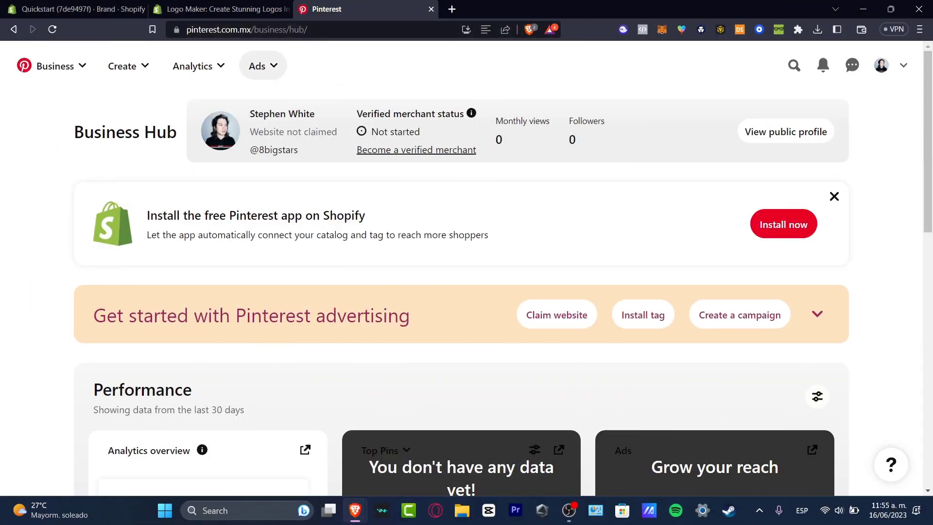
# Accept Pinterest's Advertising Agreement via Ads > Create campaign, then return to Shopify's Brand settings.
pyautogui.click(260, 66)
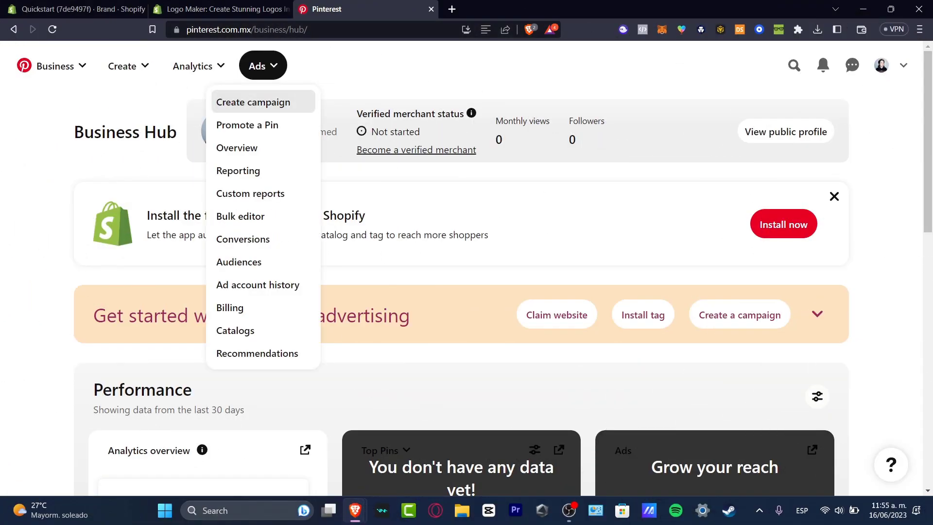
pyautogui.click(252, 100)
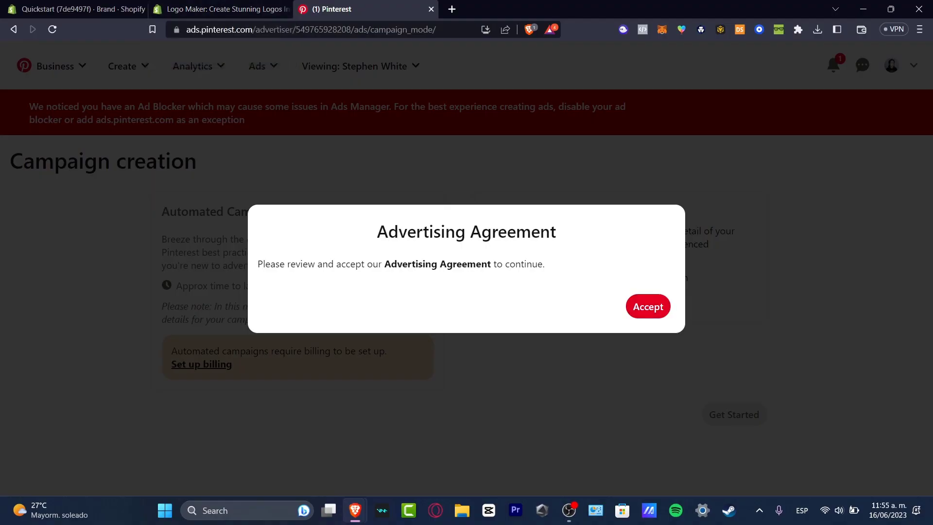
pyautogui.click(648, 307)
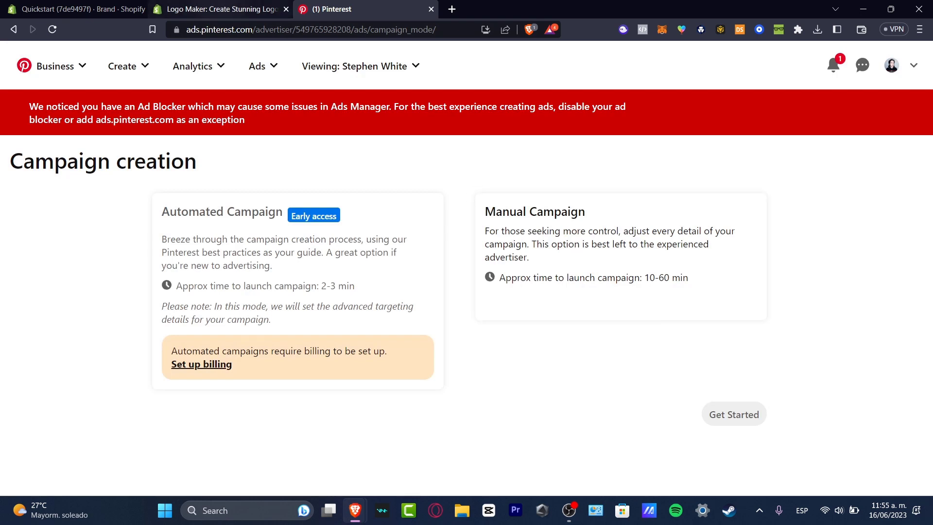
pyautogui.click(219, 8)
pyautogui.click(73, 9)
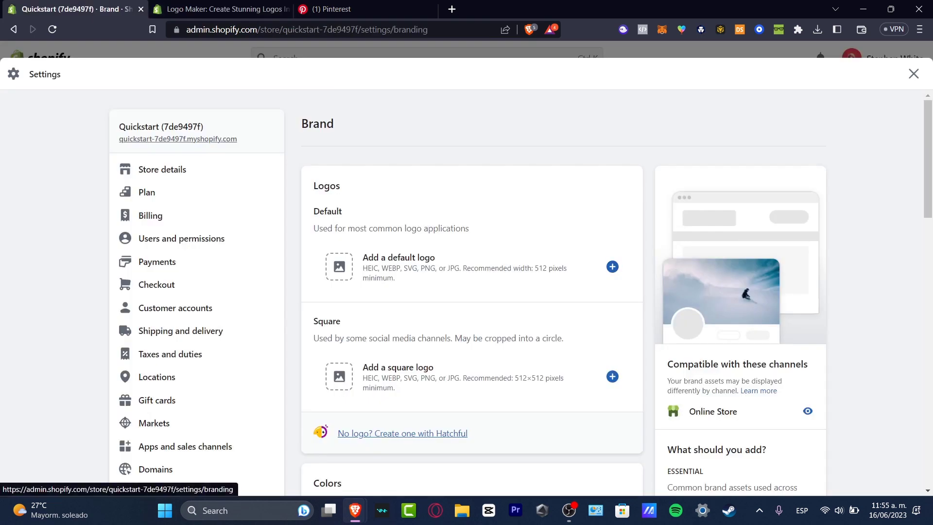
# Start adding a default logo from the computer, browsing the Downloads folder.
pyautogui.click(330, 9)
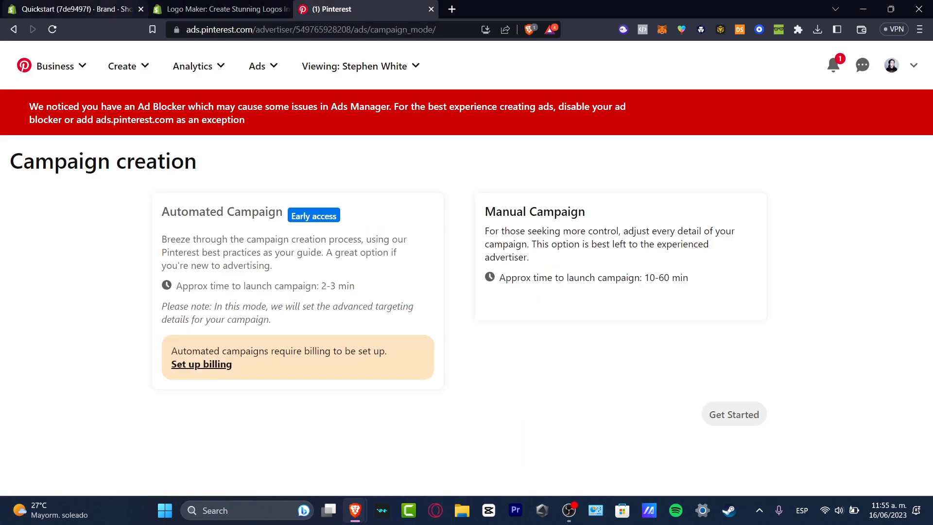
pyautogui.click(73, 9)
pyautogui.click(456, 267)
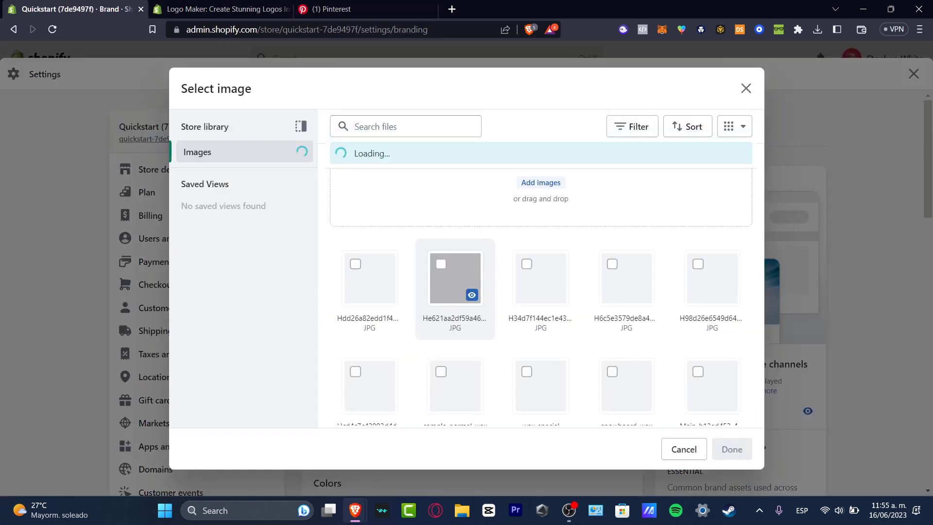
pyautogui.click(544, 185)
pyautogui.scroll(6, 78, 221)
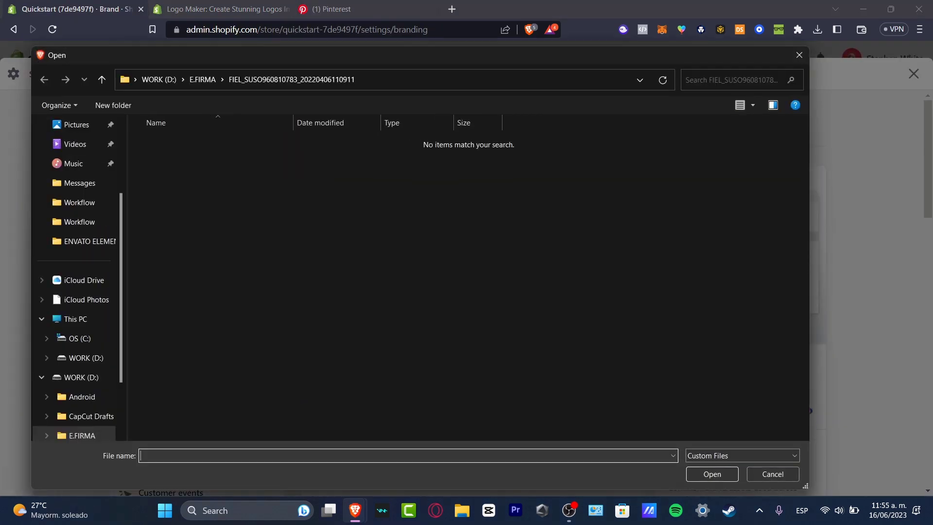
pyautogui.click(80, 202)
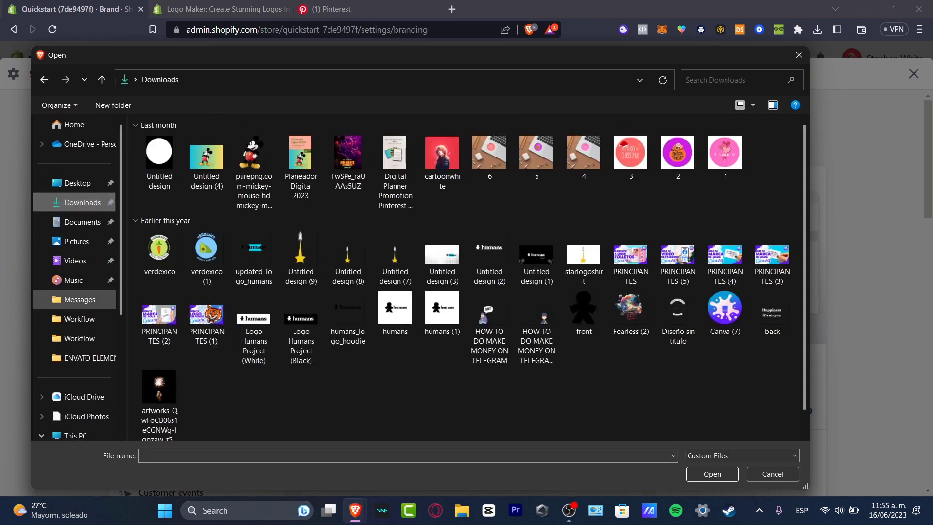
# Cancel the logo upload, close the image picker and exit the store settings.
pyautogui.scroll(-3, 77, 299)
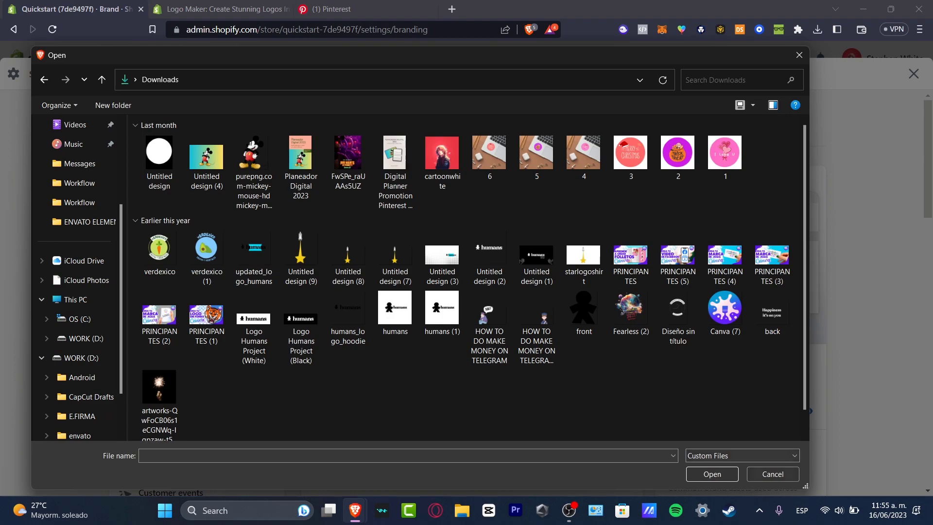
pyautogui.press('Escape')
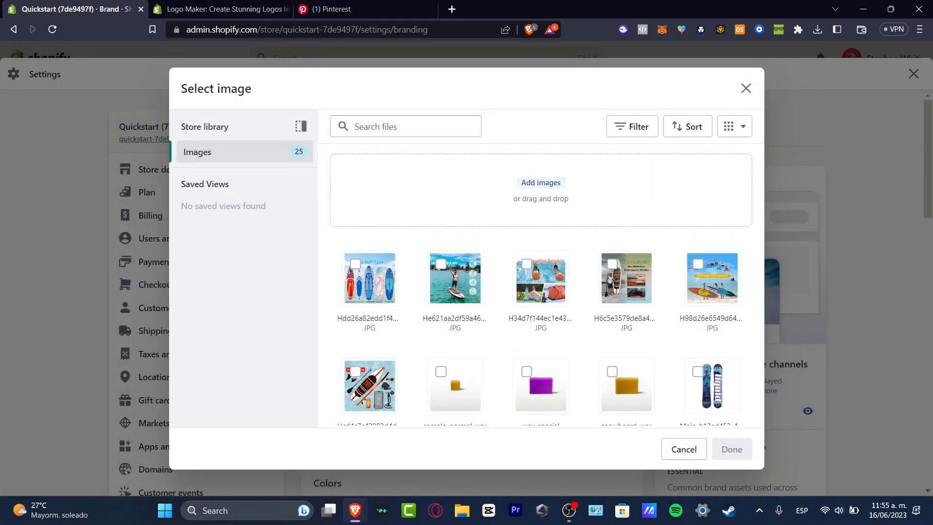
pyautogui.click(746, 88)
pyautogui.scroll(-15, 471, 292)
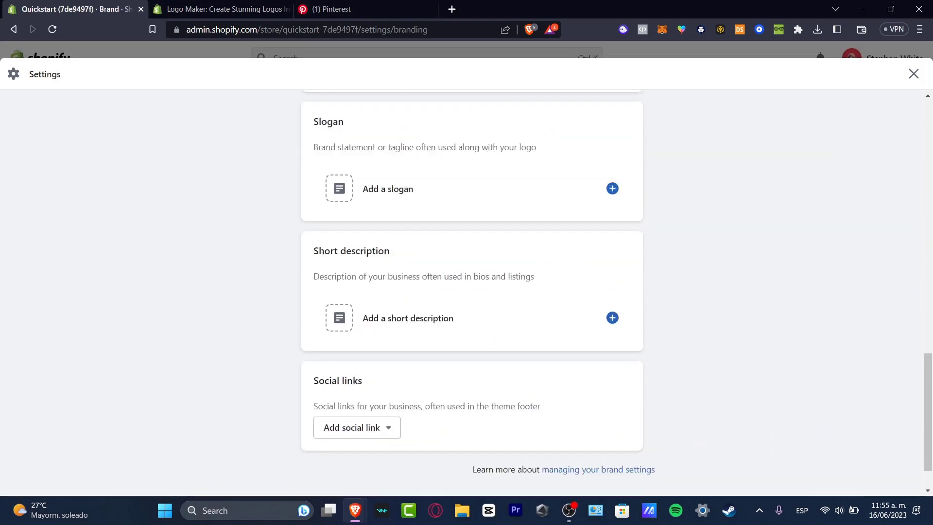
pyautogui.scroll(3, 471, 291)
pyautogui.click(914, 74)
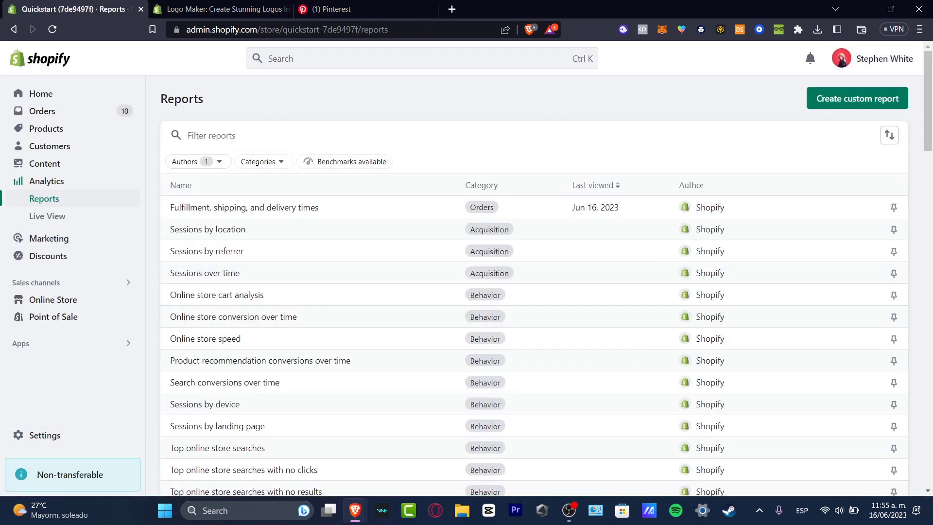
# Search the Shopify App Store for 'pinterest' from the sidebar Apps search.
pyautogui.click(21, 344)
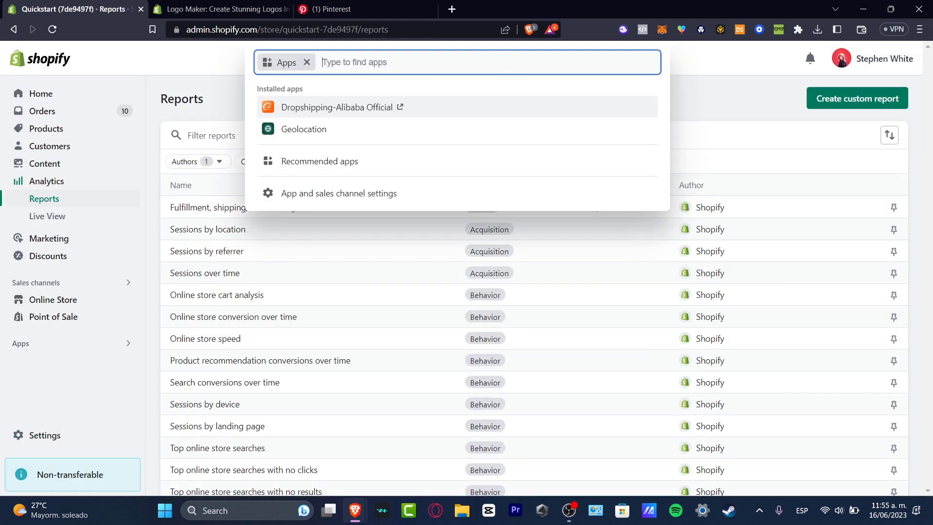
pyautogui.write('pinterest')
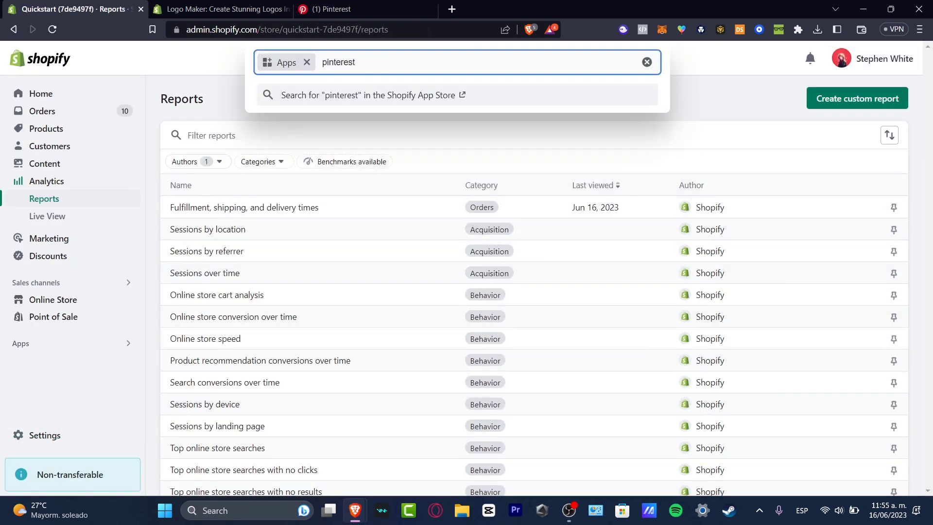
pyautogui.press('Return')
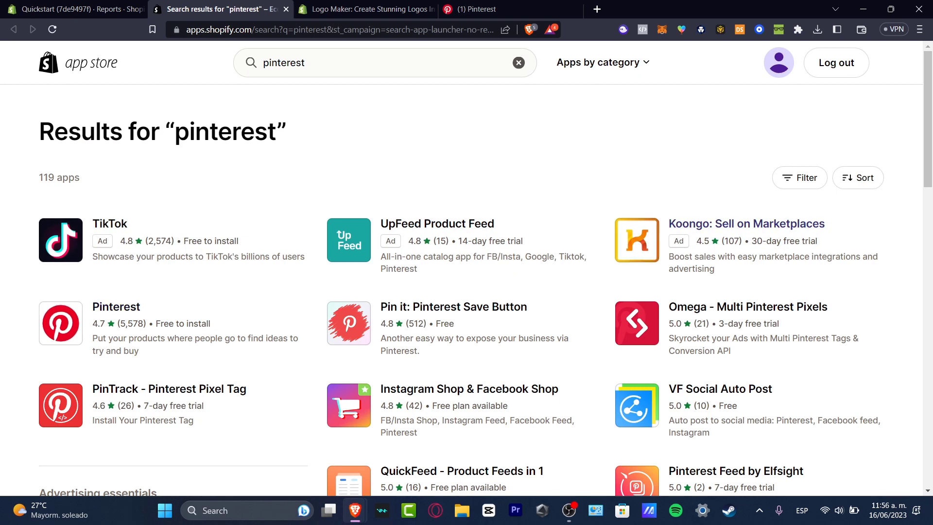
# Open the official Pinterest app listing and start adding it to the store.
pyautogui.click(116, 307)
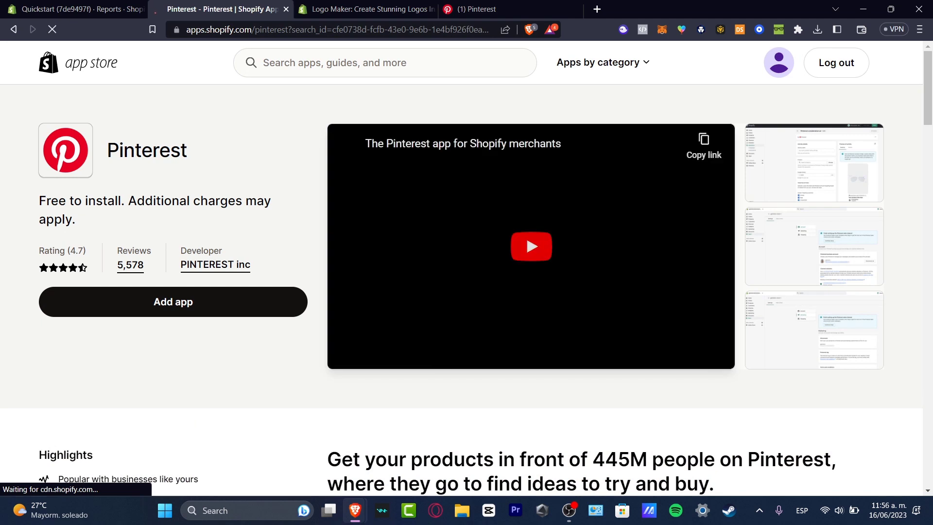
pyautogui.click(173, 301)
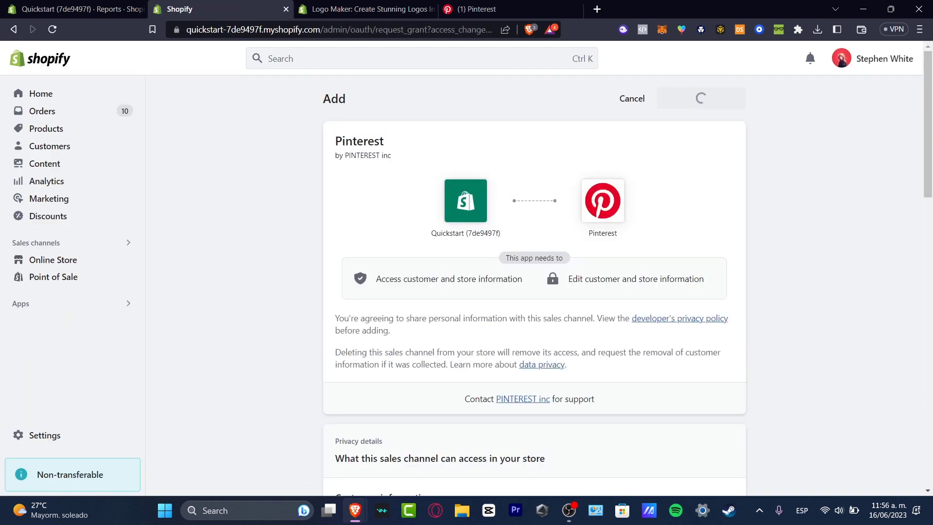
# Install the Pinterest sales channel and go back to Pinterest's Campaign creation page.
pyautogui.click(701, 99)
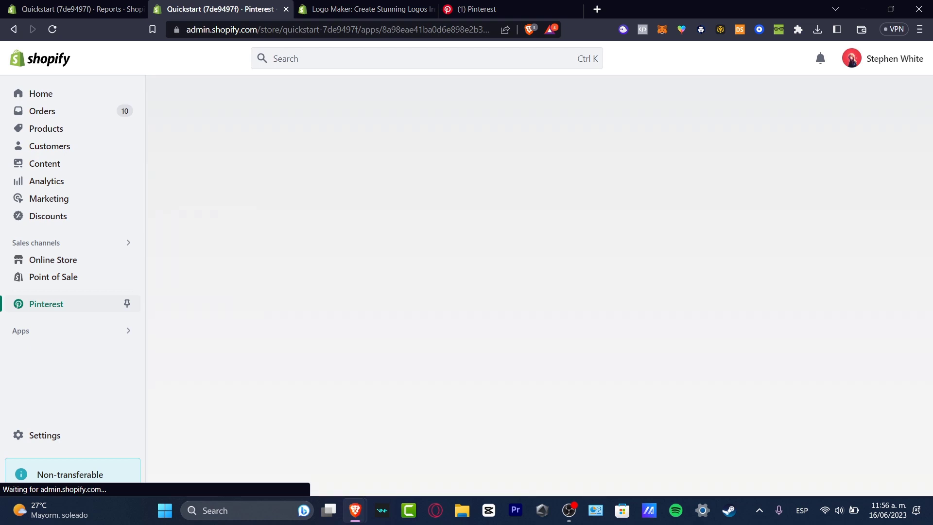
pyautogui.click(505, 9)
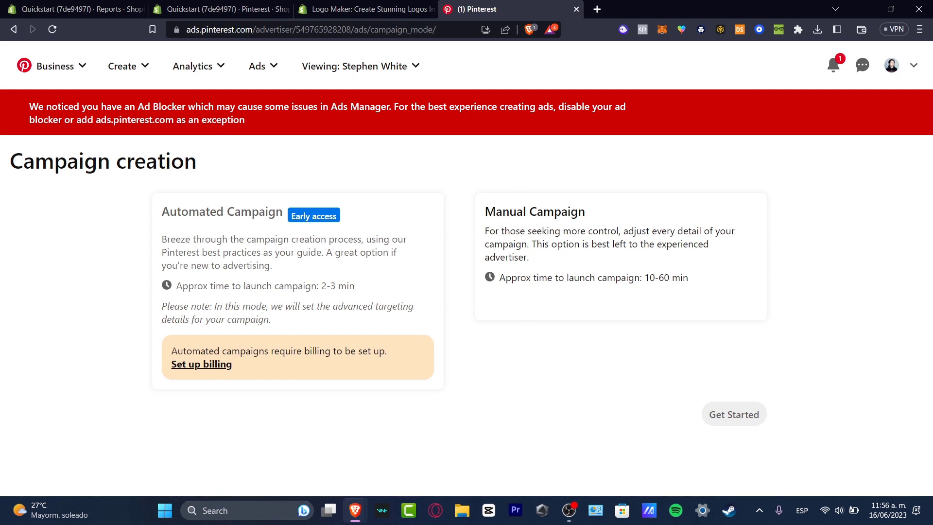
# View the Business Access dashboard, then return to Ads > Create campaign.
pyautogui.click(914, 65)
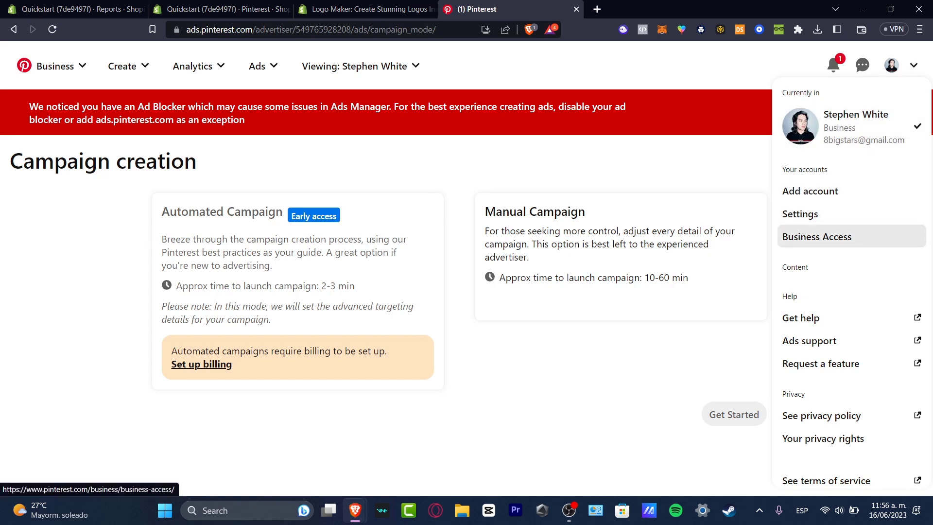
pyautogui.click(817, 237)
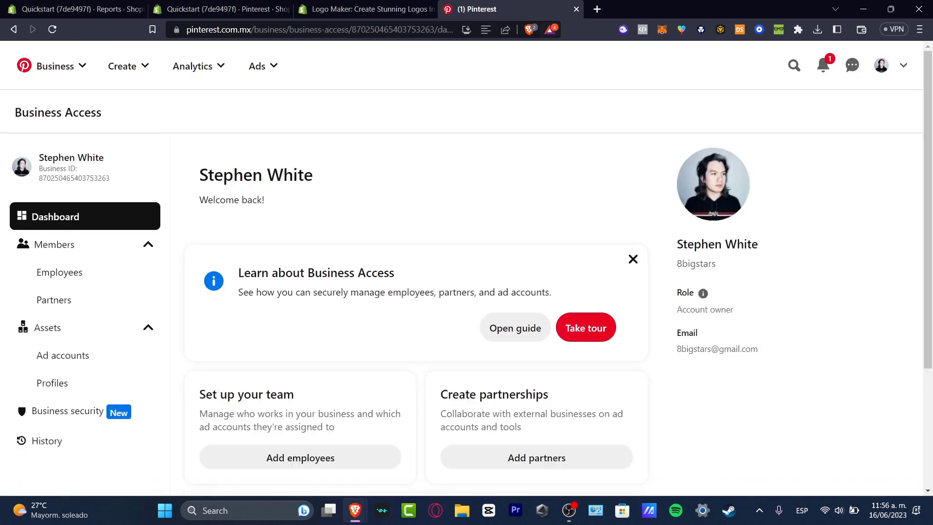
pyautogui.click(55, 66)
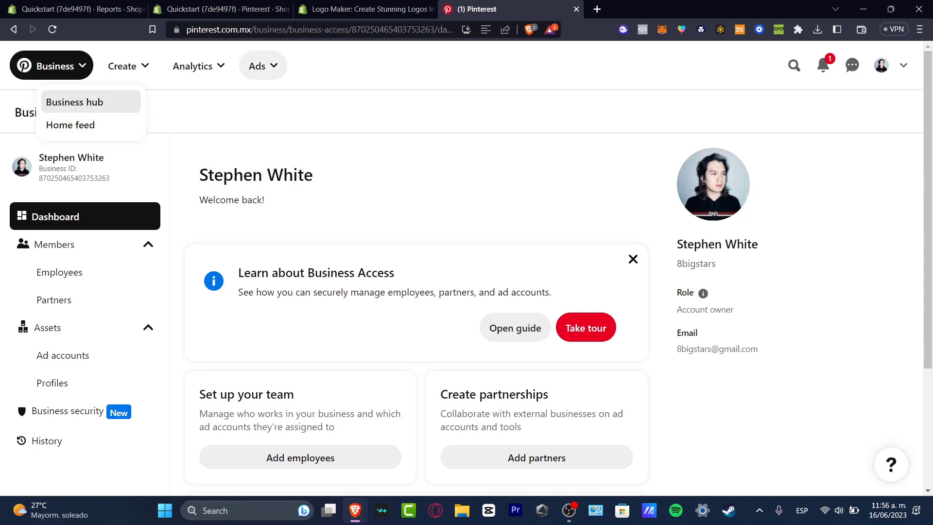
pyautogui.click(257, 66)
pyautogui.click(254, 102)
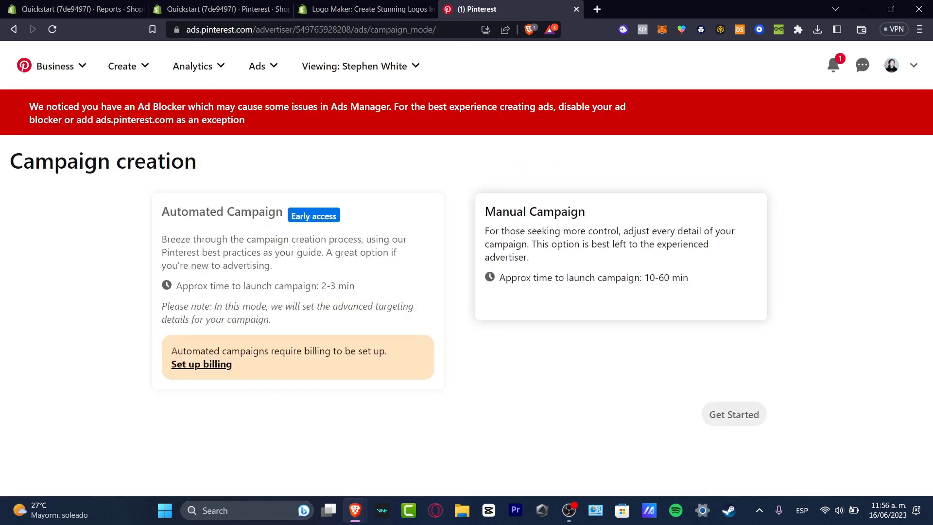
# Connect the Pinterest business account in Shopify's Pinterest channel and view its Marketing settings.
pyautogui.click(358, 10)
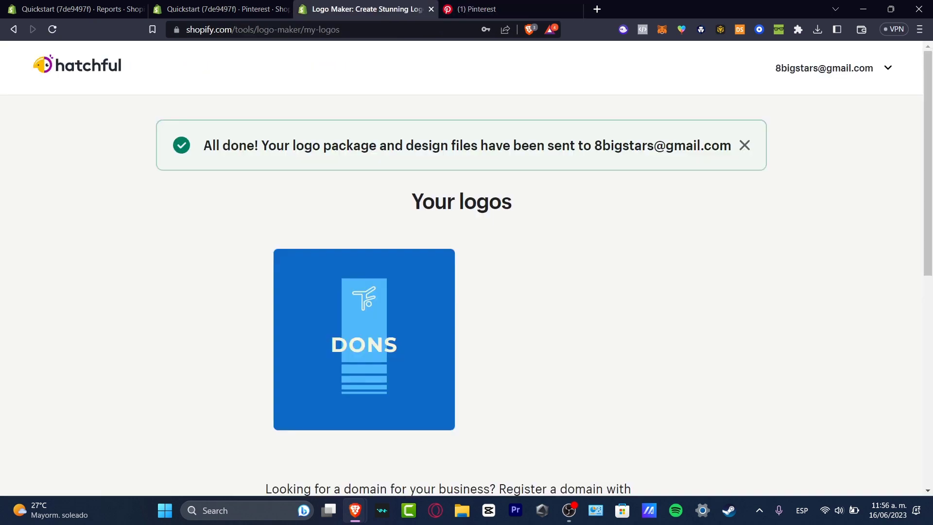
pyautogui.hotkey('ctrl', 'shift', 'Tab')
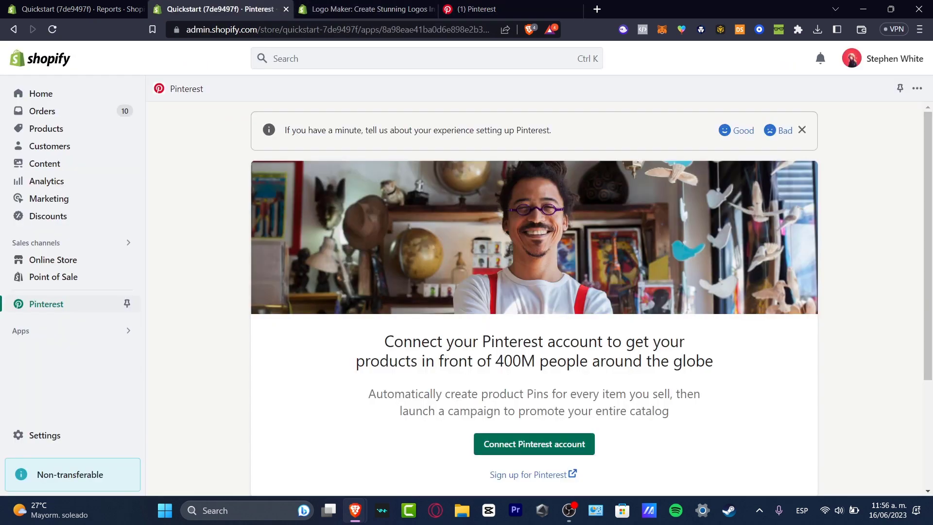
pyautogui.click(534, 444)
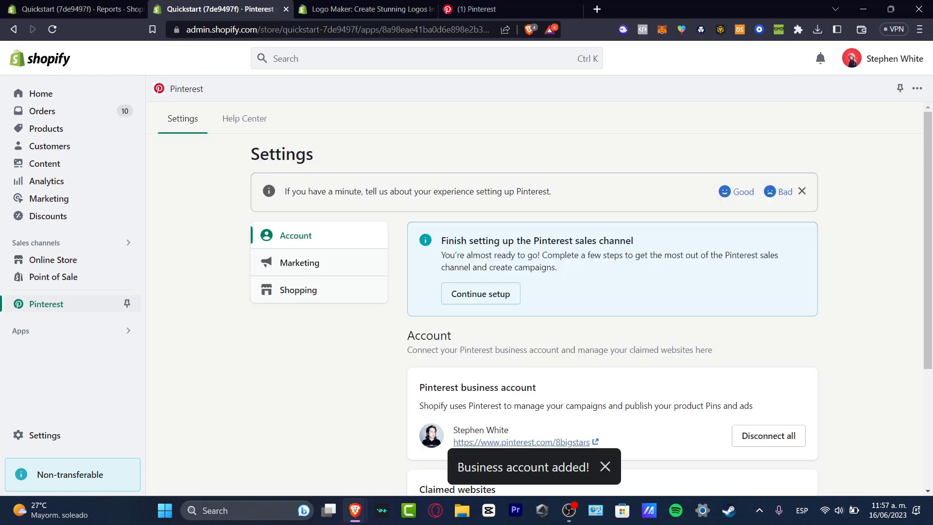
pyautogui.scroll(-4, 535, 292)
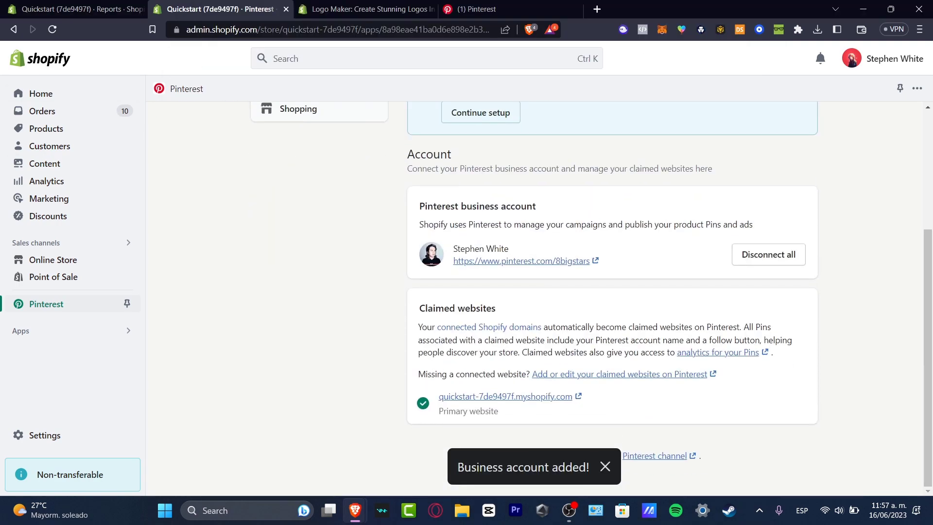
pyautogui.moveTo(537, 206); pyautogui.dragTo(445, 206)
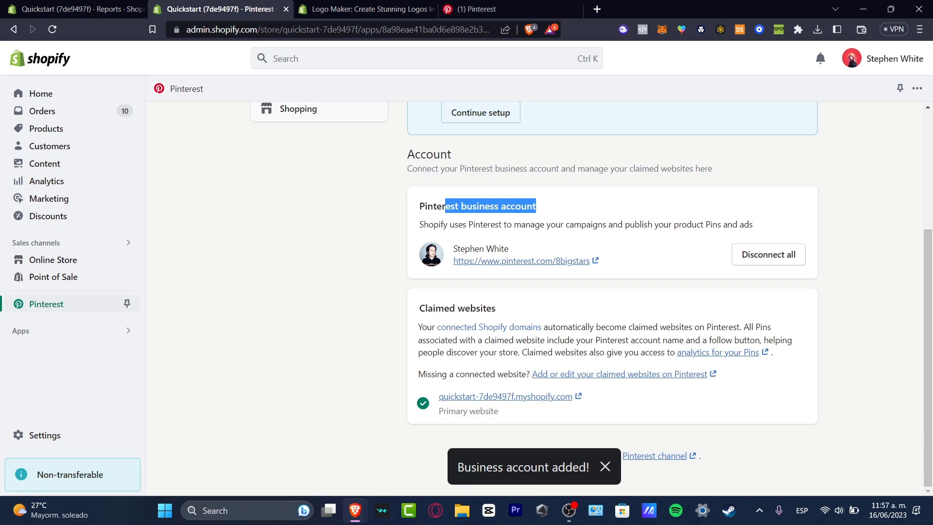
pyautogui.scroll(4, 534, 267)
pyautogui.click(299, 262)
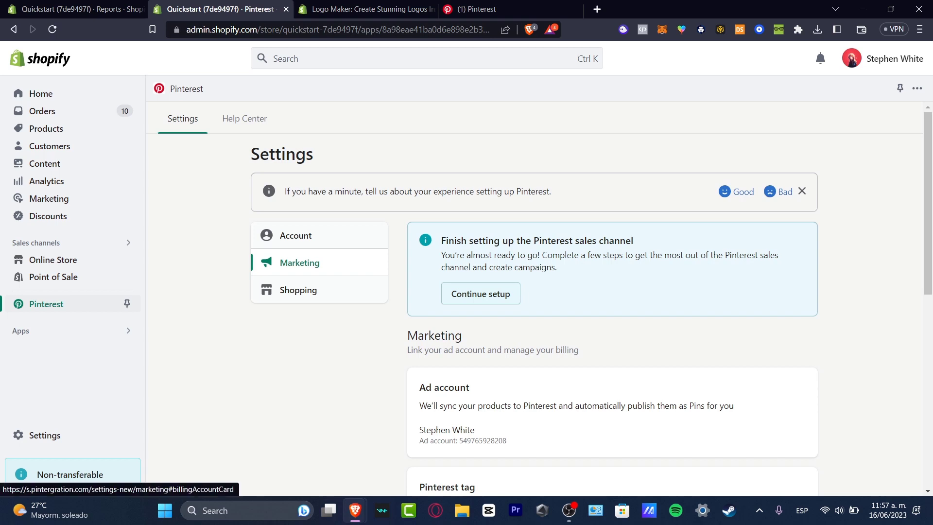
# Review the Pinterest channel's billing info notice, then show its Shopping settings.
pyautogui.moveTo(696, 255); pyautogui.dragTo(559, 266)
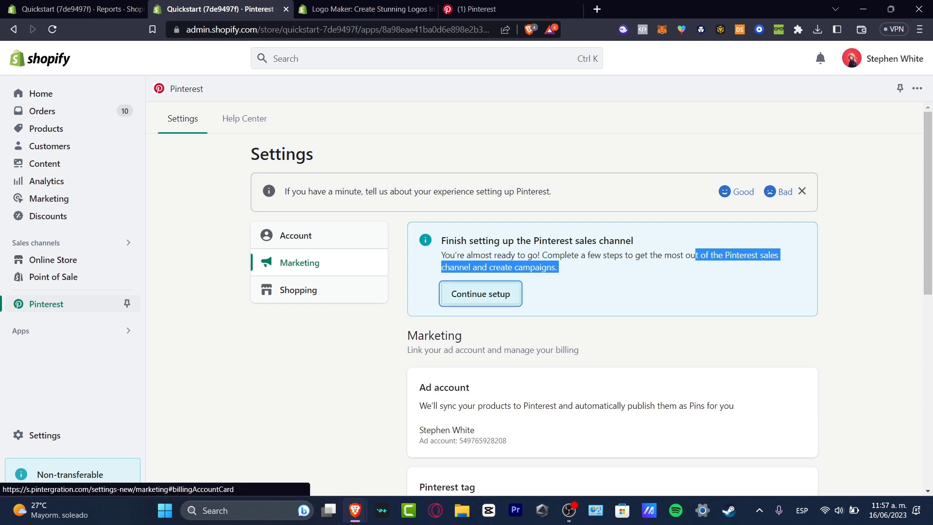
pyautogui.scroll(-8, 612, 292)
pyautogui.scroll(7, 612, 292)
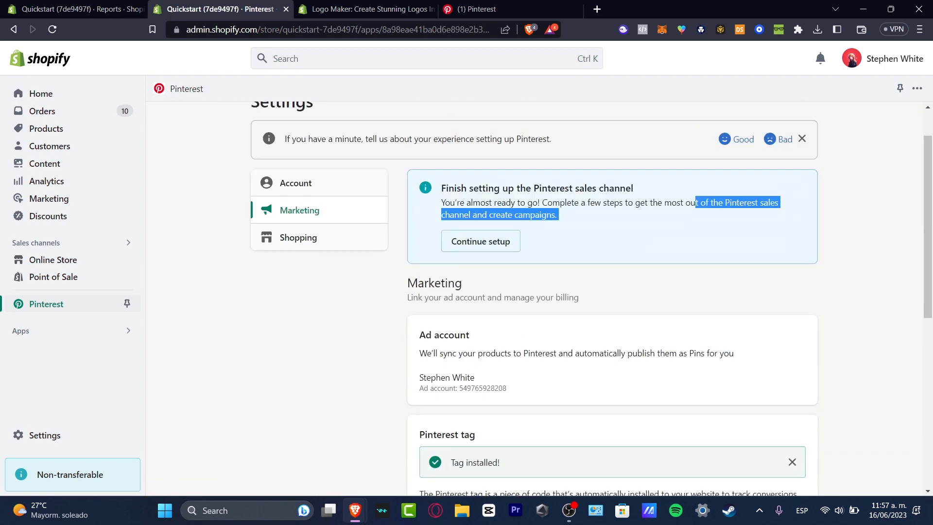
pyautogui.scroll(-7, 613, 292)
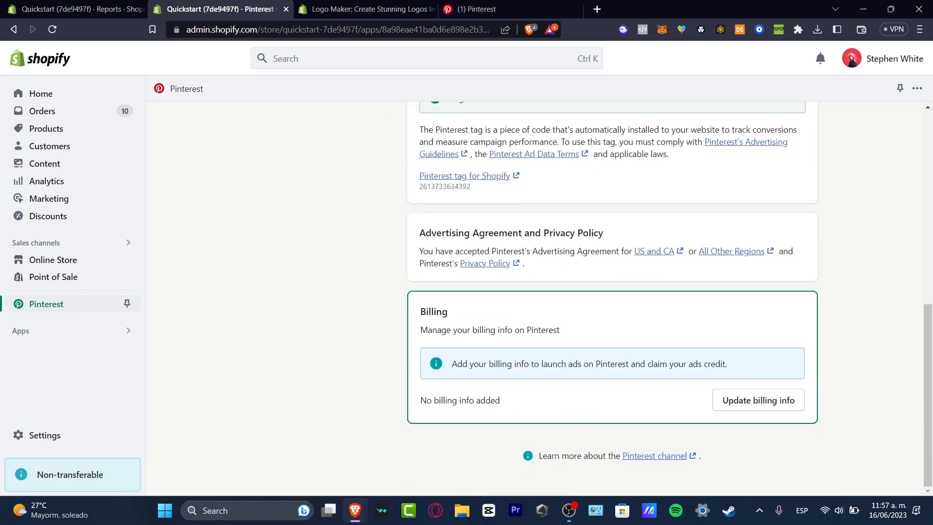
pyautogui.moveTo(496, 363); pyautogui.dragTo(728, 363)
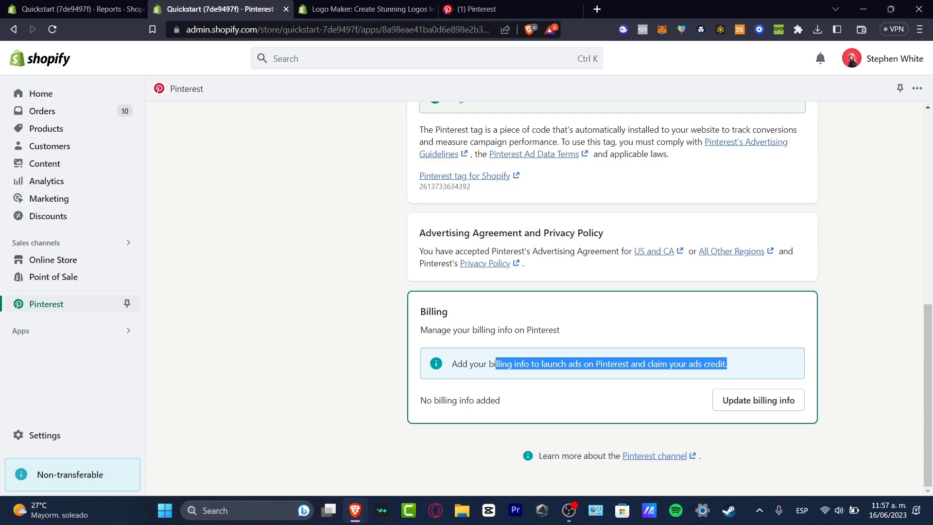
pyautogui.scroll(7, 612, 298)
pyautogui.scroll(-3, 591, 299)
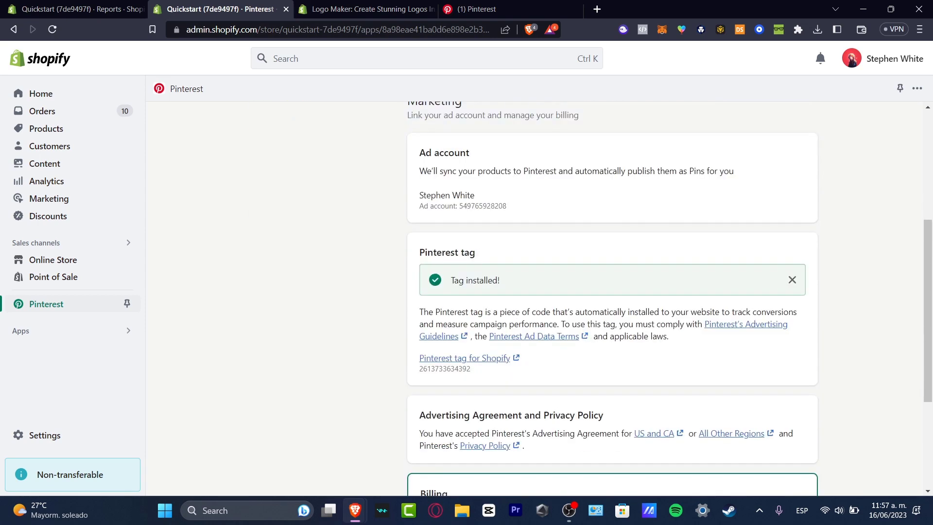
pyautogui.scroll(3, 535, 298)
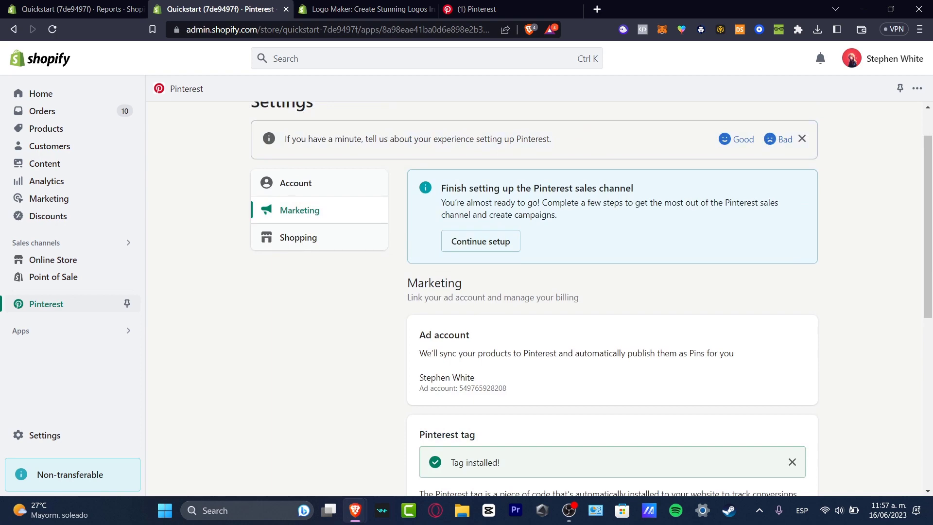
pyautogui.click(298, 240)
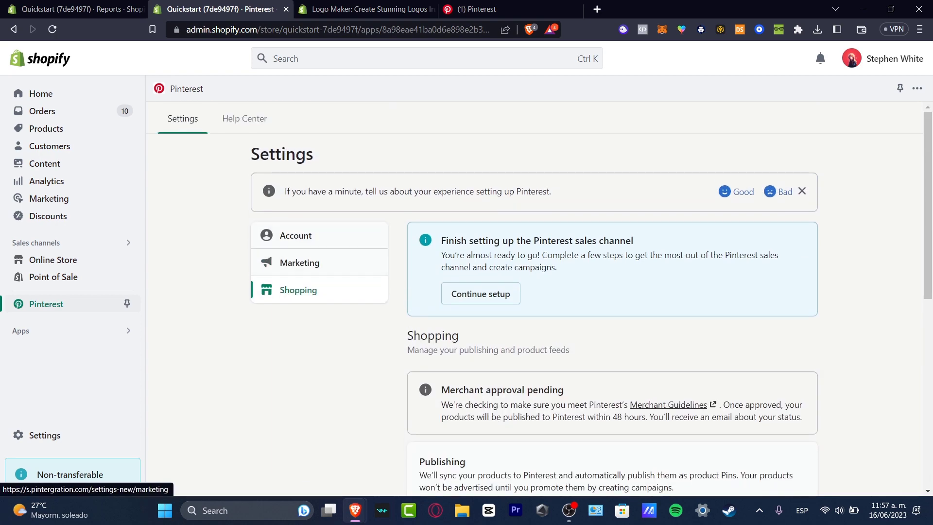
# Review the pending merchant approval and 48-hour publishing note, then return to Pinterest campaign creation.
pyautogui.scroll(-3, 535, 298)
pyautogui.moveTo(459, 208); pyautogui.dragTo(564, 207)
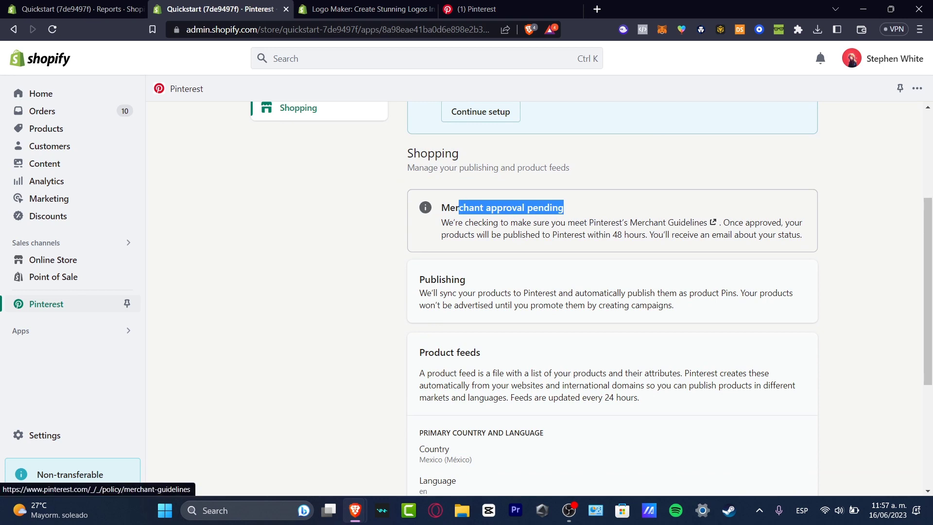
pyautogui.moveTo(785, 223); pyautogui.dragTo(659, 235)
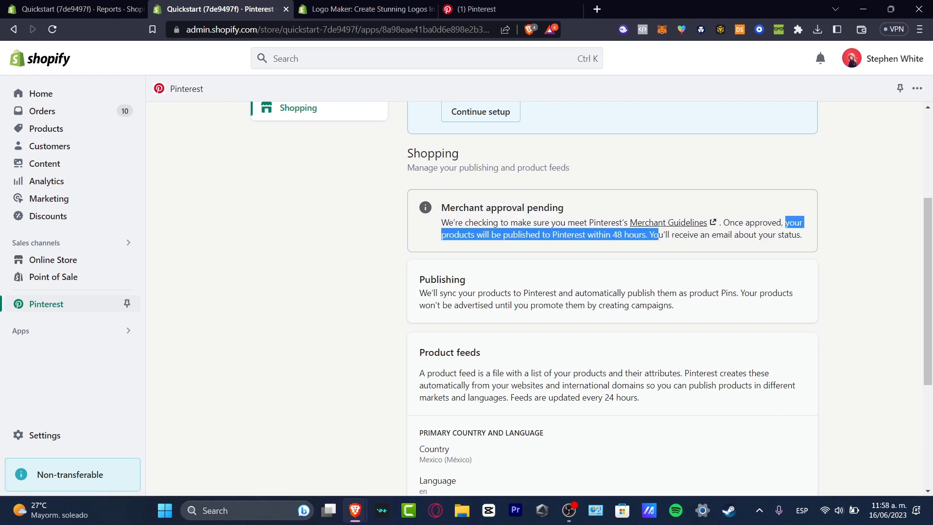
pyautogui.scroll(-5, 658, 235)
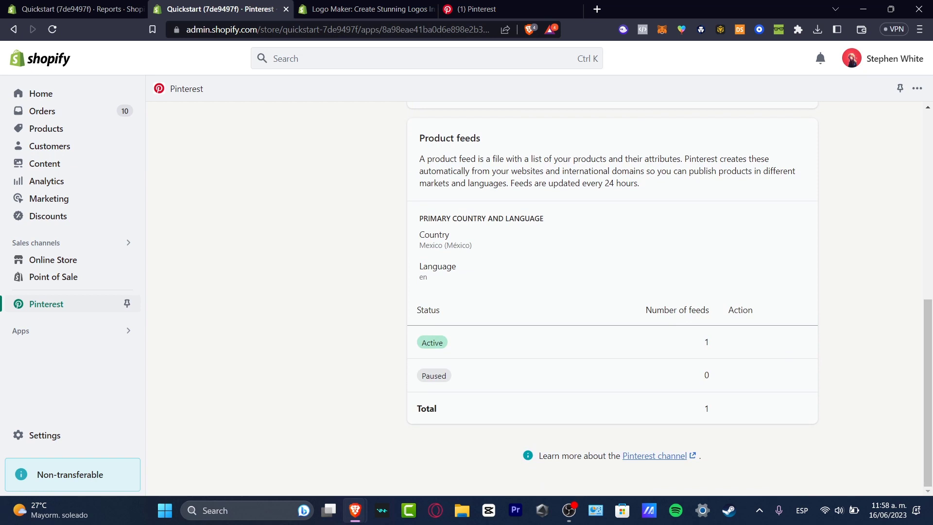
pyautogui.click(500, 10)
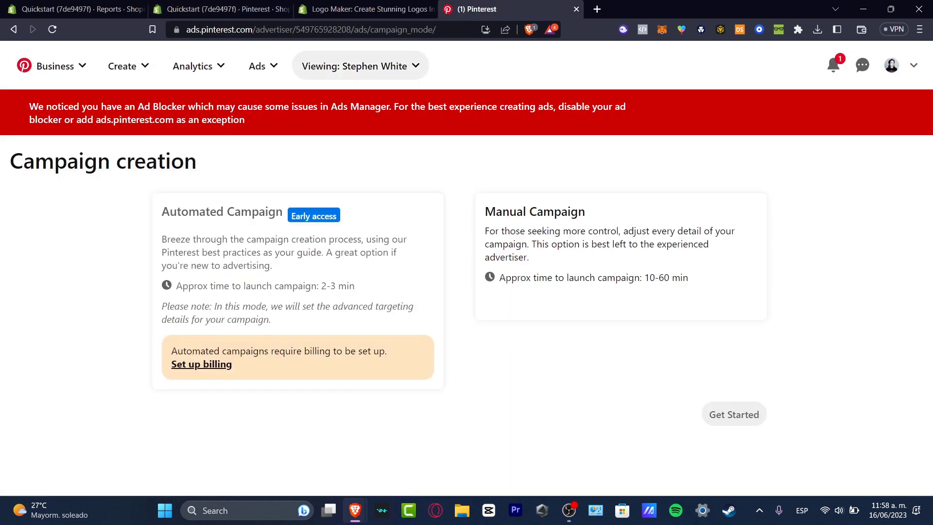
# Check the ad accounts list and close the Logo Maker tab.
pyautogui.click(360, 65)
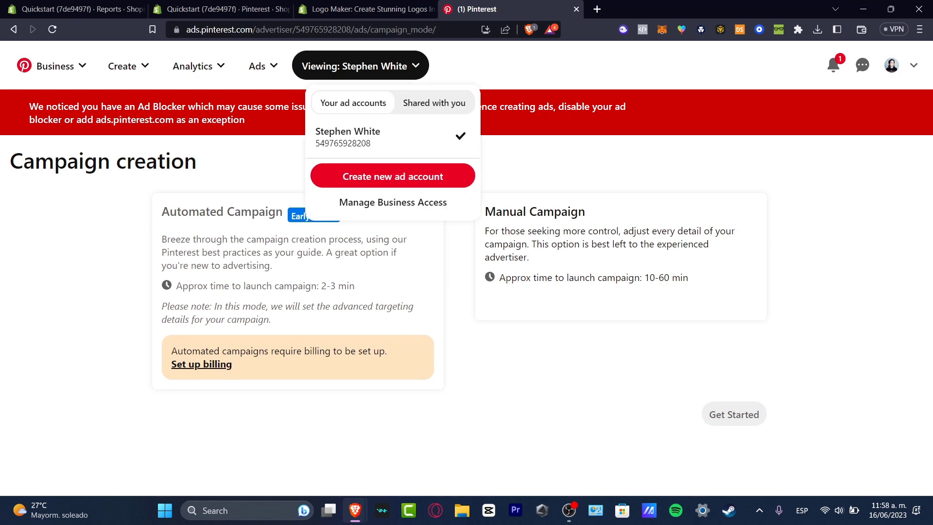
pyautogui.press('Escape')
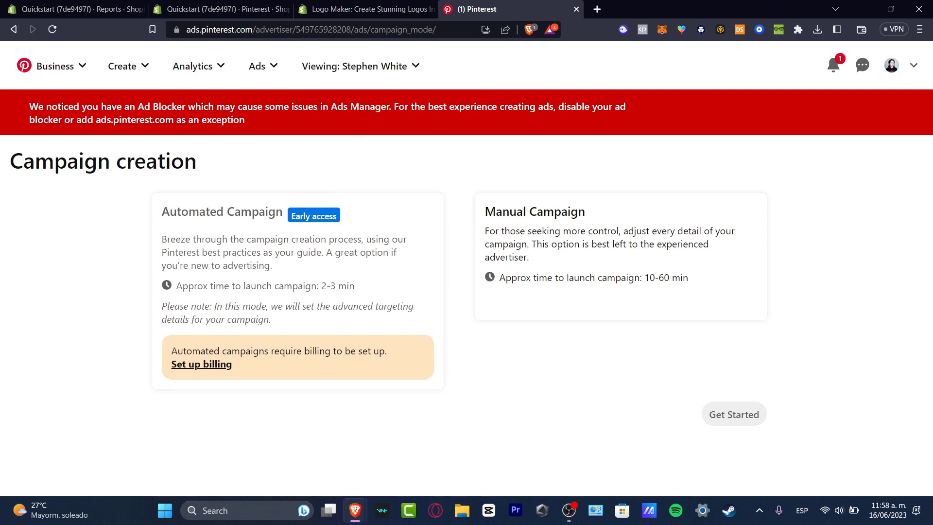
pyautogui.click(394, 9)
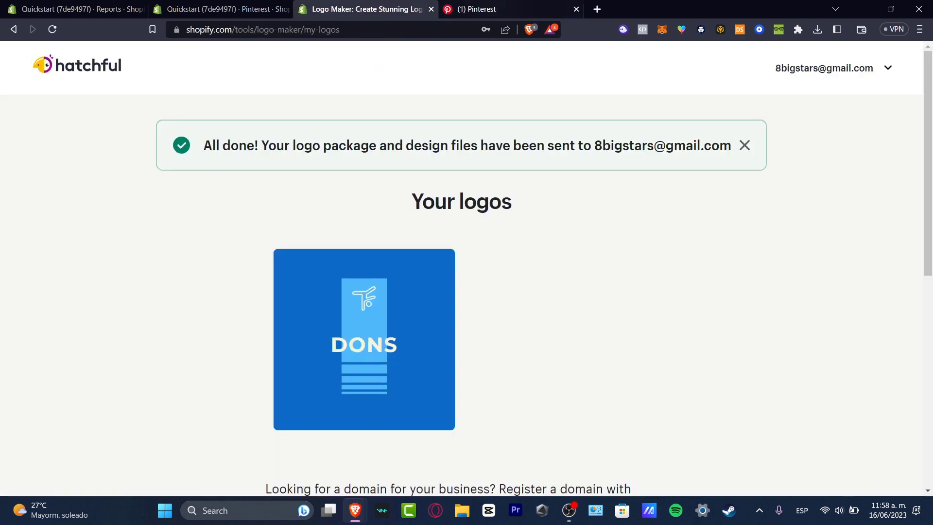
pyautogui.click(492, 10)
pyautogui.click(431, 9)
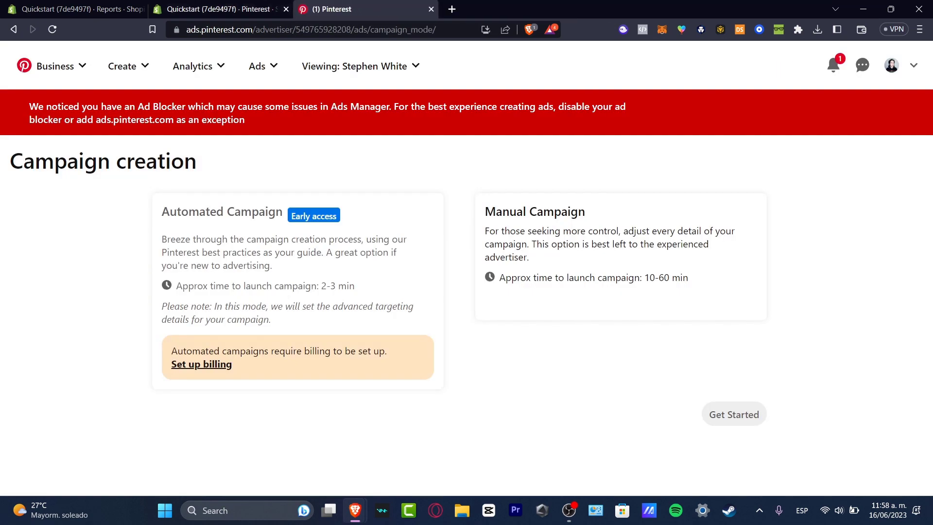
pyautogui.click(228, 9)
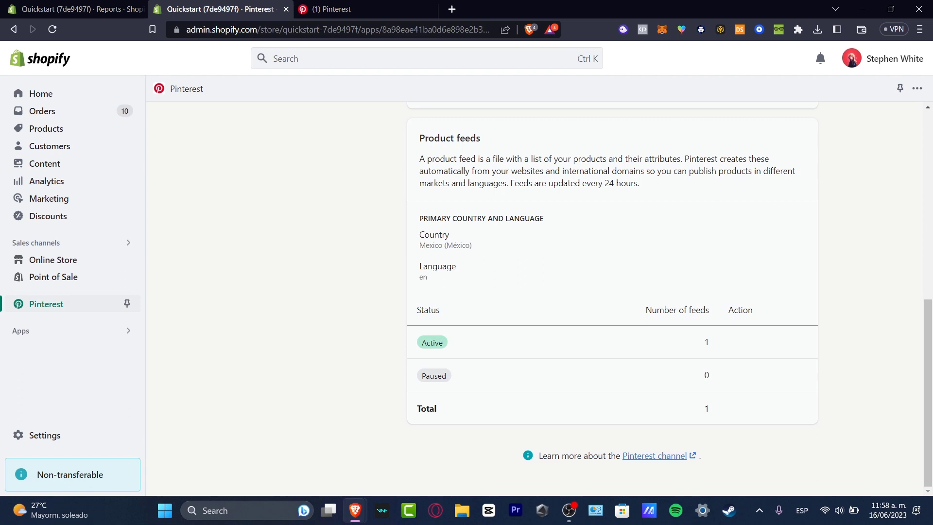
# Select Manual Campaign and start building it, then return to Shopify's Pinterest settings.
pyautogui.hotkey('ctrl', 'Tab')
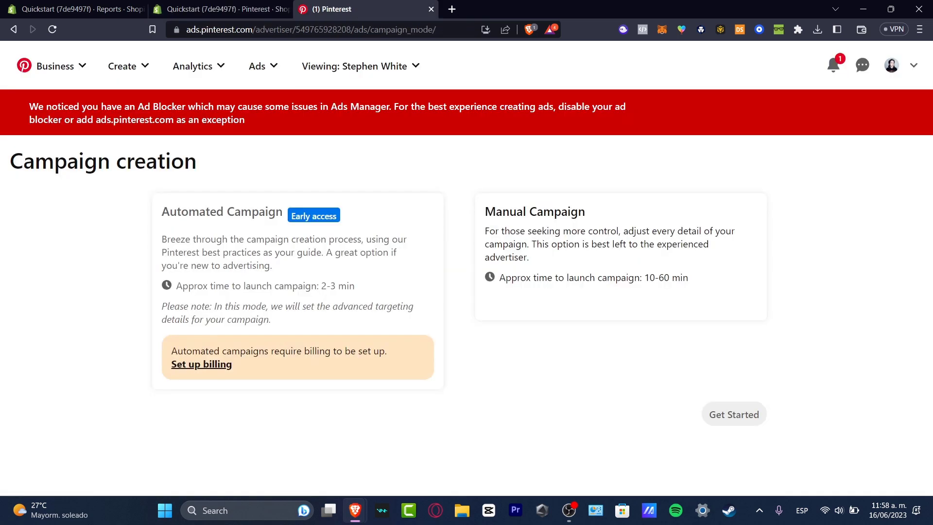
pyautogui.moveTo(198, 162); pyautogui.dragTo(172, 162)
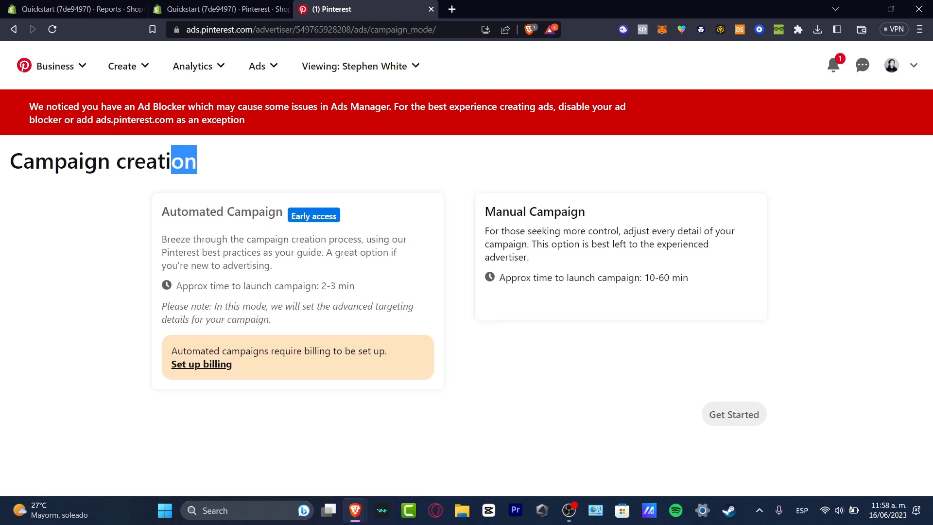
pyautogui.click(621, 257)
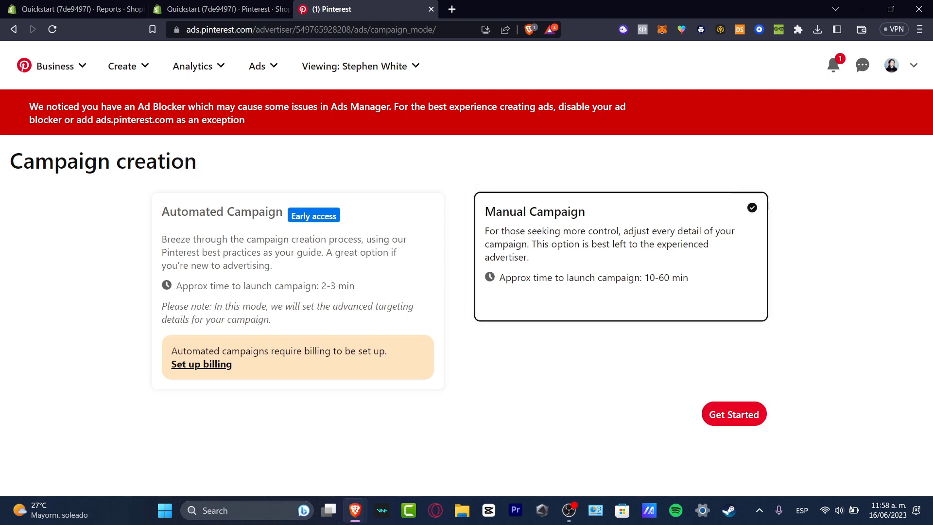
pyautogui.click(734, 414)
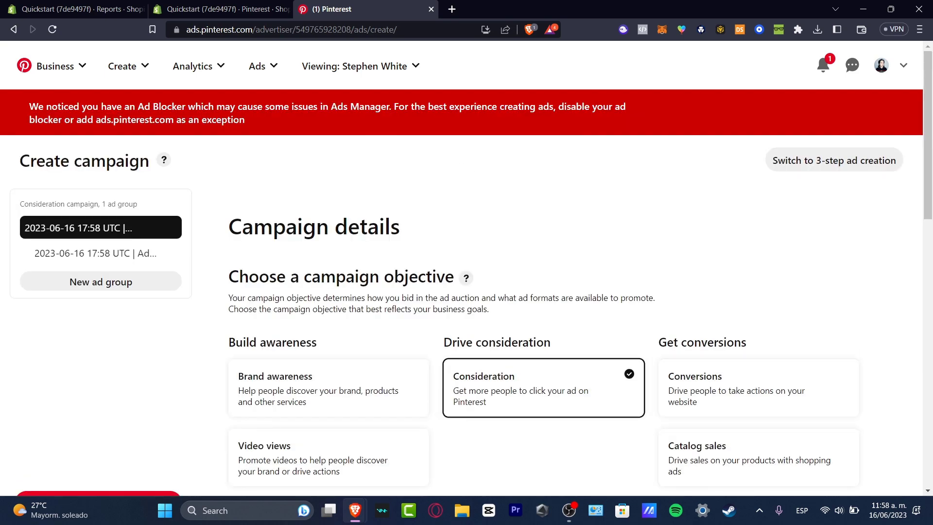
pyautogui.click(219, 9)
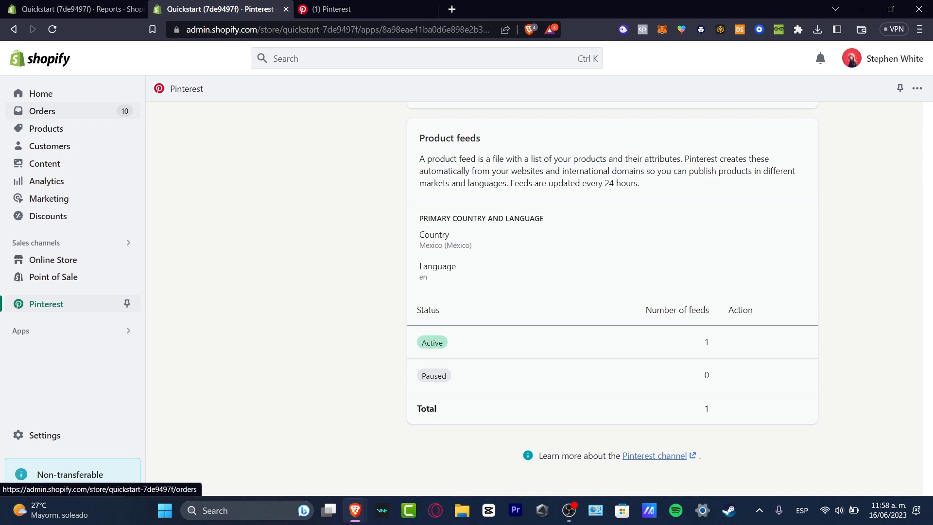
# Look over The Archived Snowboard in Shopify's product list, then return to the Pinterest tab.
pyautogui.click(46, 128)
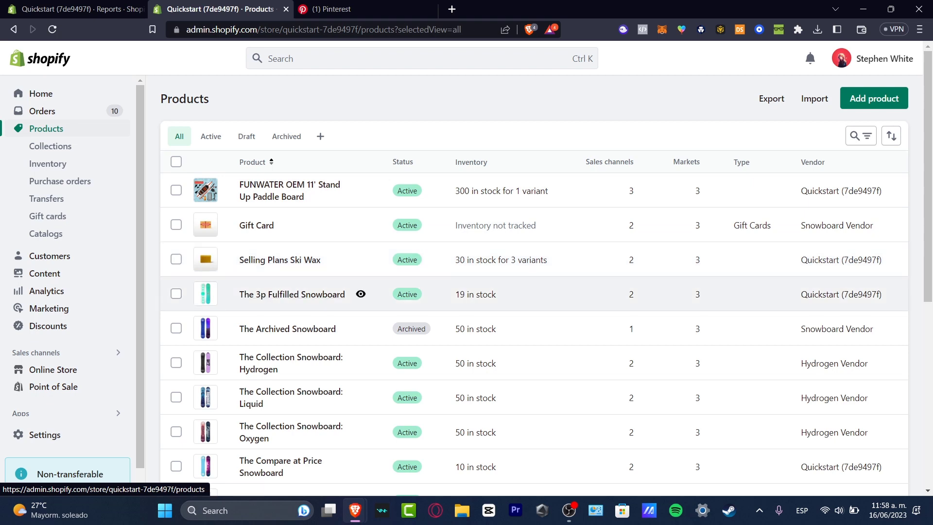
pyautogui.click(287, 328)
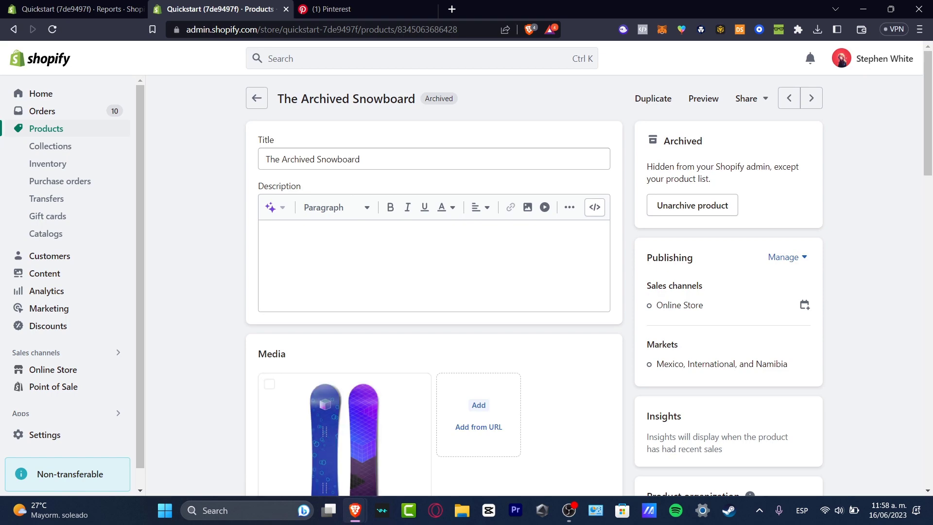
pyautogui.scroll(-3, 434, 291)
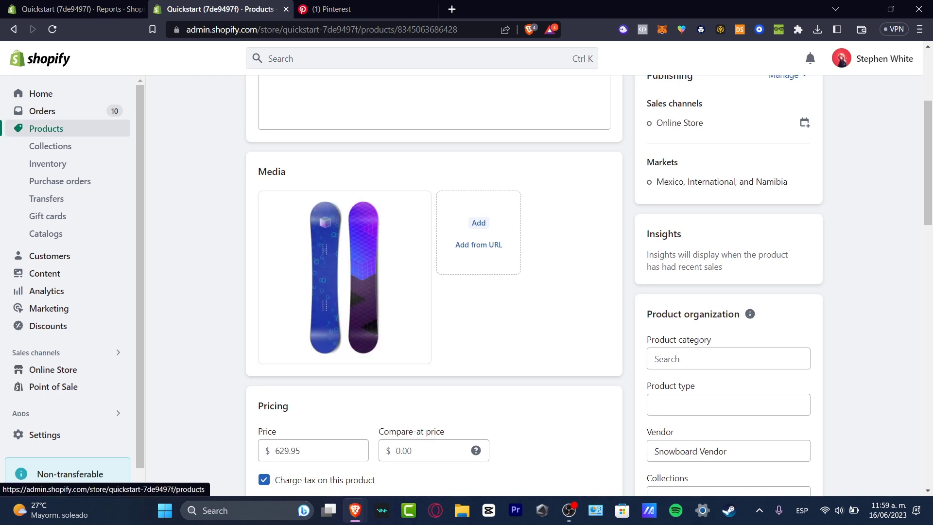
pyautogui.click(46, 128)
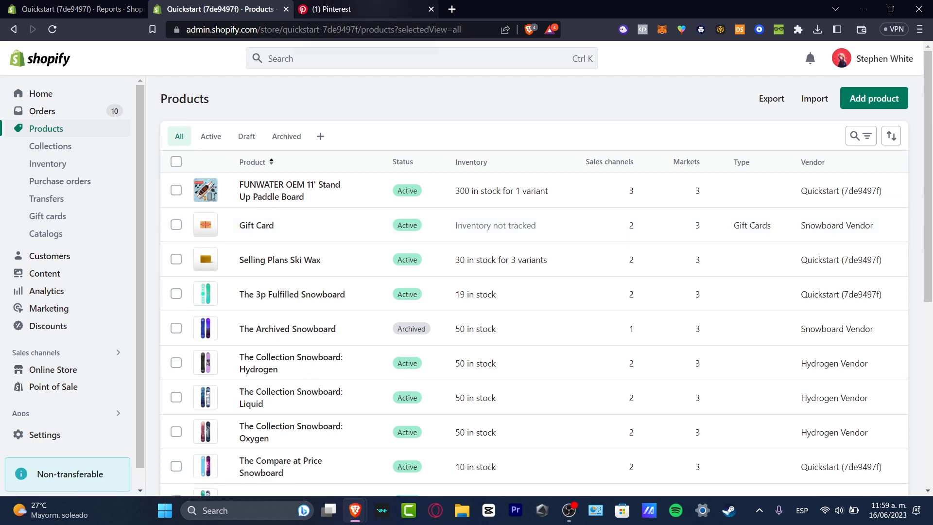
pyautogui.click(340, 8)
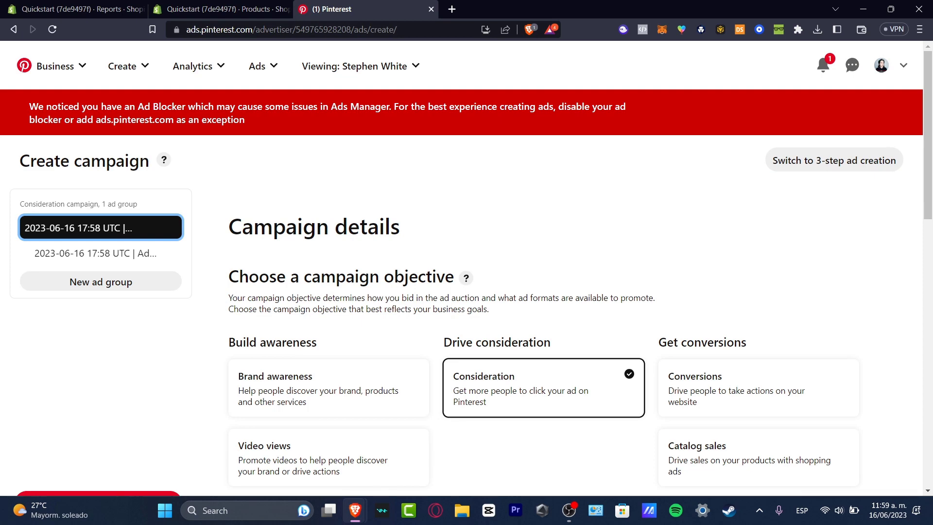
# Compare the Build awareness, Drive consideration and Get conversions objectives, then choose Catalog sales.
pyautogui.moveTo(385, 277); pyautogui.dragTo(454, 277)
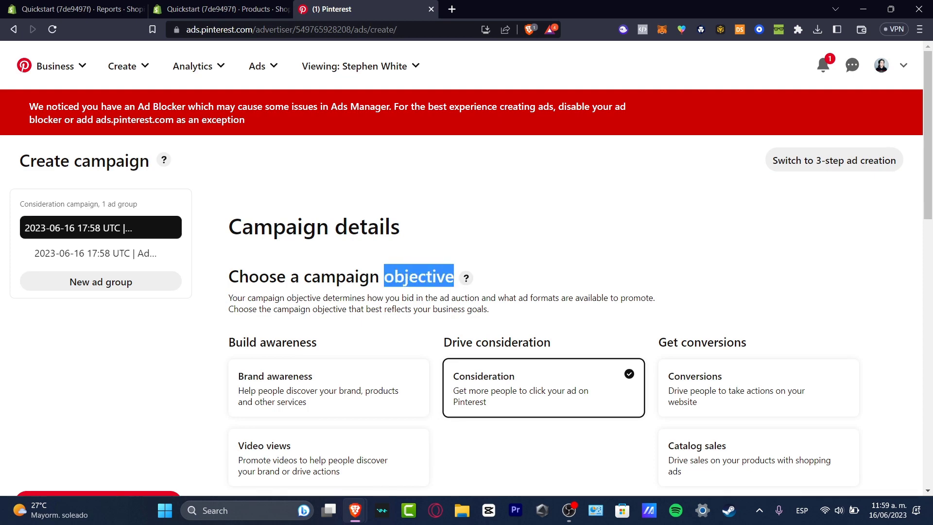
pyautogui.scroll(-3, 534, 291)
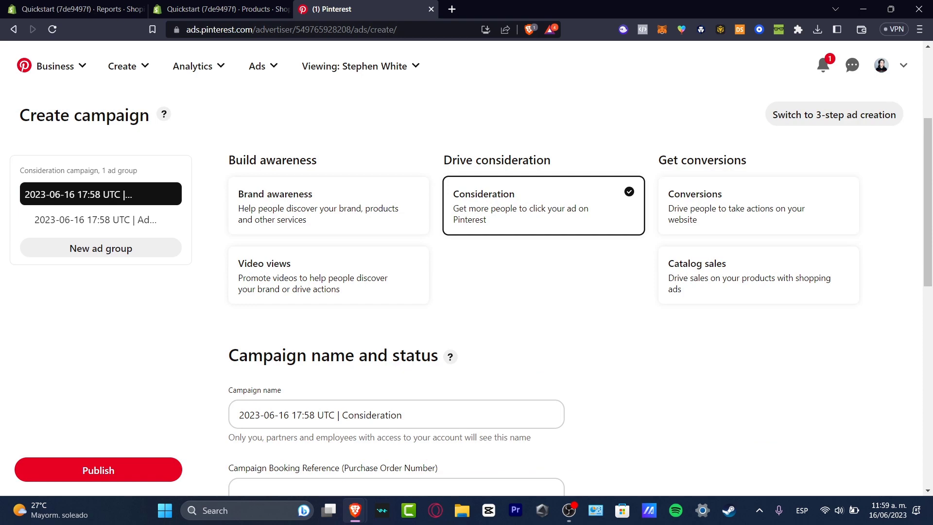
pyautogui.moveTo(311, 160); pyautogui.dragTo(275, 160)
pyautogui.moveTo(495, 160); pyautogui.dragTo(551, 160)
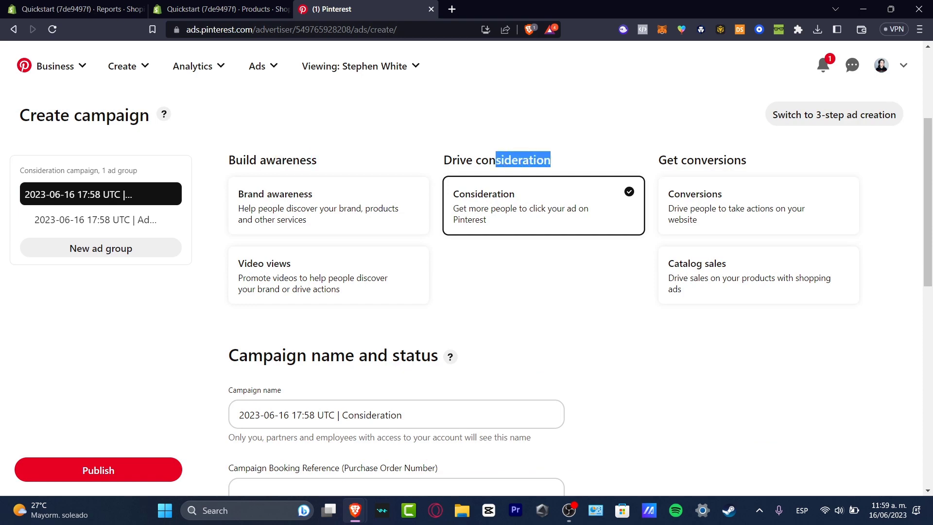
pyautogui.moveTo(681, 160); pyautogui.dragTo(746, 160)
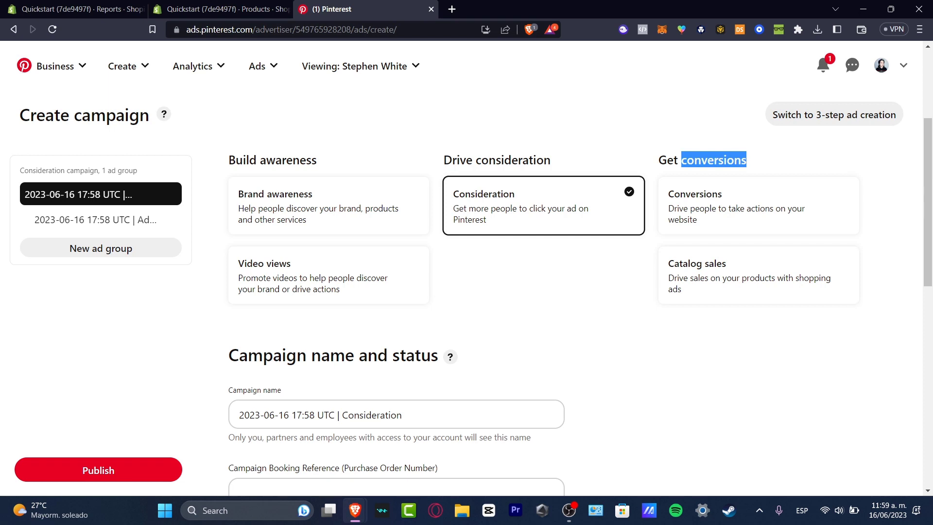
pyautogui.click(746, 160)
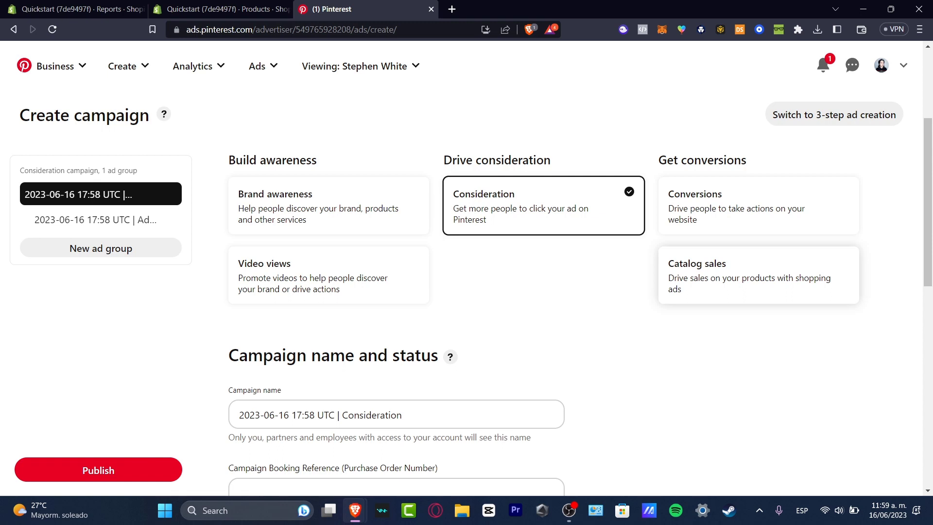
pyautogui.click(759, 275)
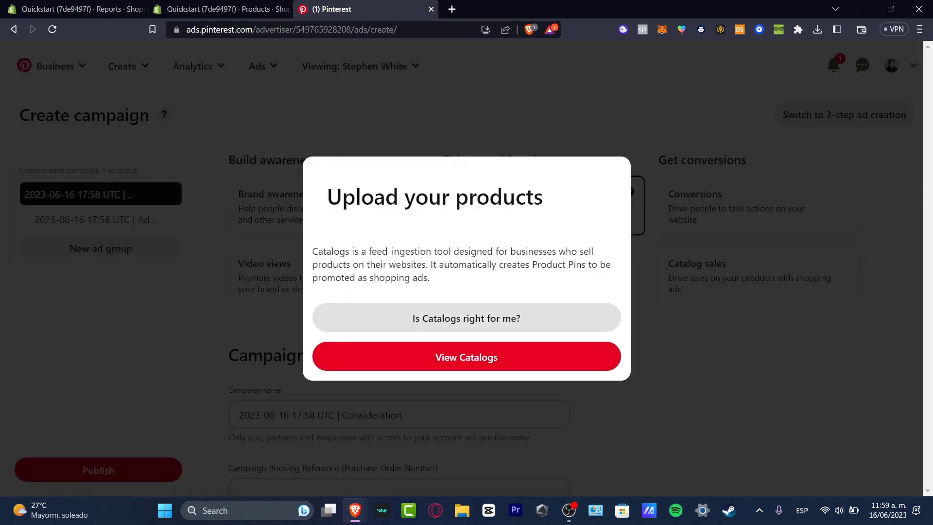
# Go to the Pinterest catalogs page and check the catalog-under-review notice.
pyautogui.click(466, 357)
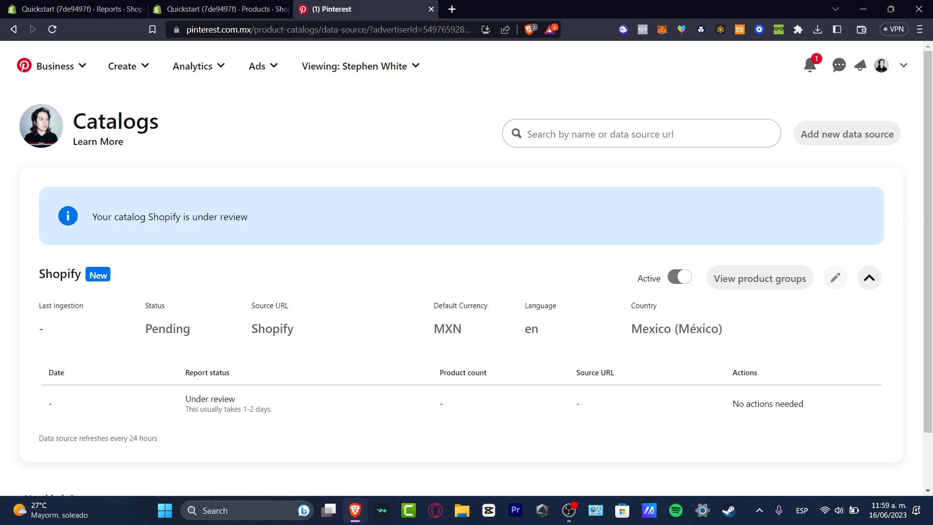
pyautogui.scroll(-2, 466, 291)
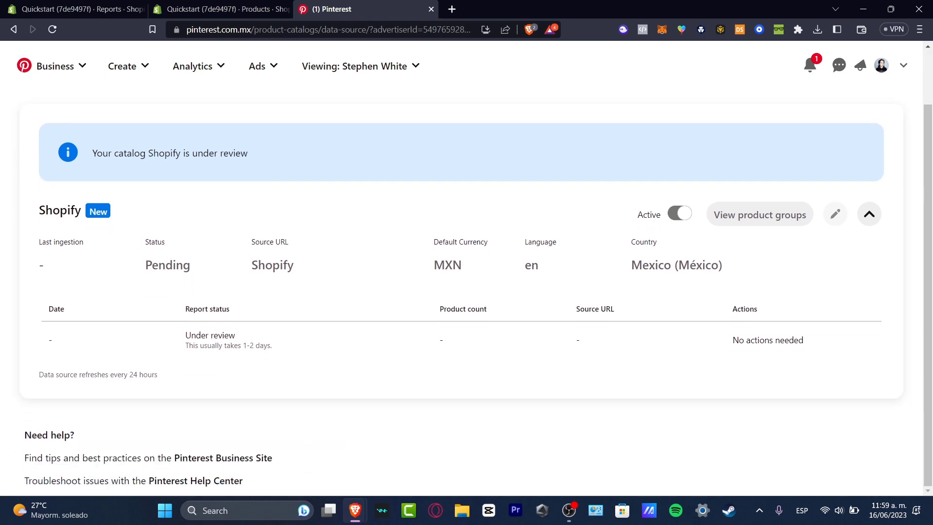
pyautogui.moveTo(146, 153); pyautogui.dragTo(248, 153)
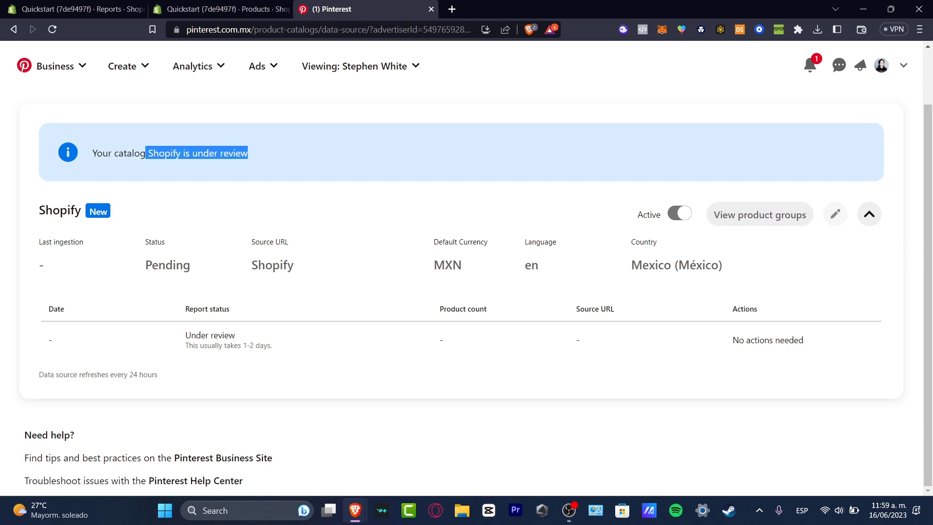
# Check the account notifications, then go back to Create campaign.
pyautogui.click(810, 65)
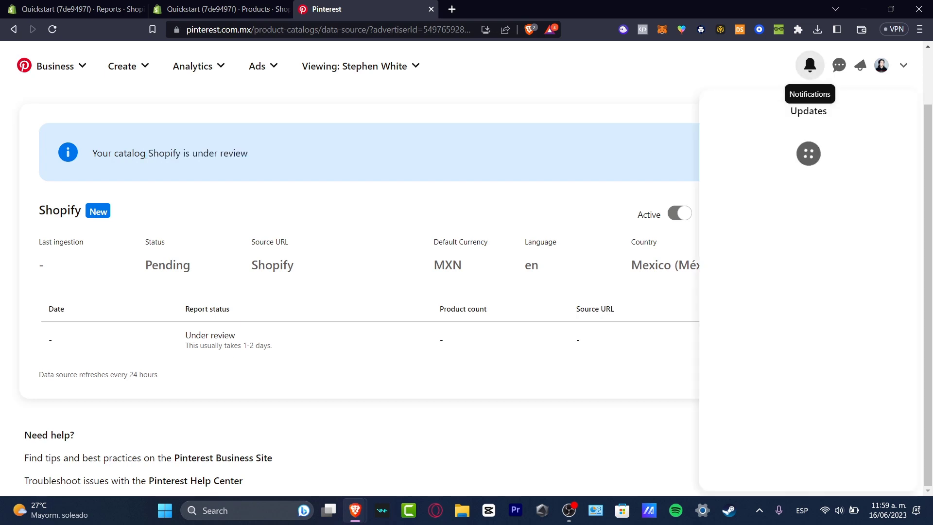
pyautogui.click(569, 78)
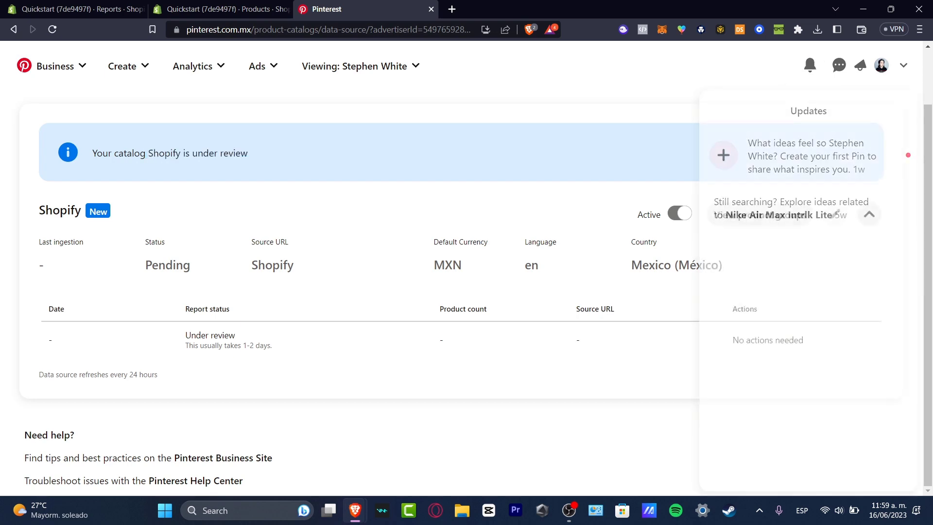
pyautogui.click(14, 29)
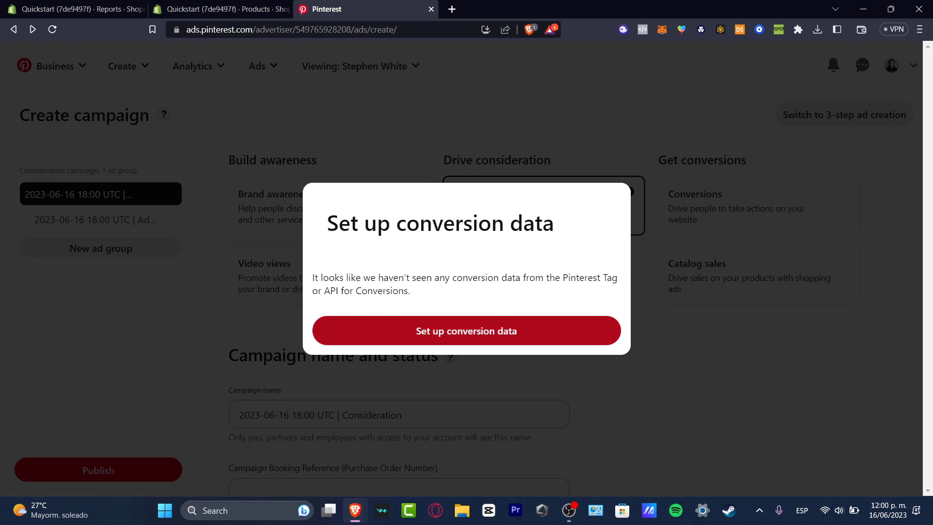
# Start the conversion data setup and choose to install the Pinterest tag via Shopify.
pyautogui.click(466, 330)
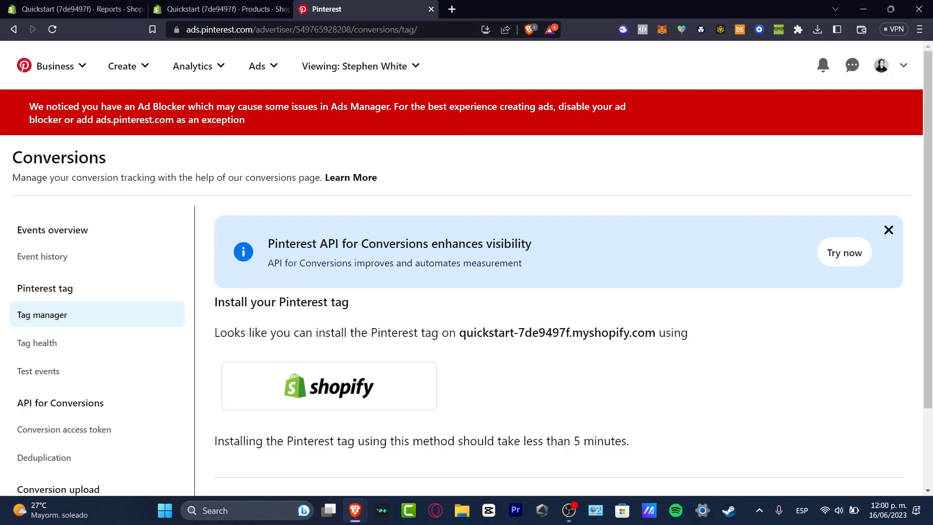
pyautogui.scroll(-2, 559, 315)
pyautogui.moveTo(286, 202); pyautogui.dragTo(349, 202)
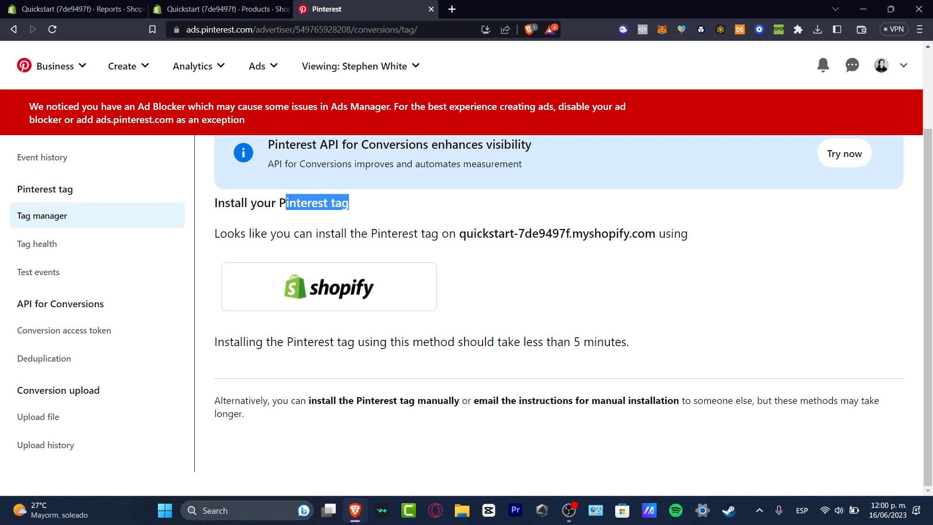
pyautogui.click(351, 203)
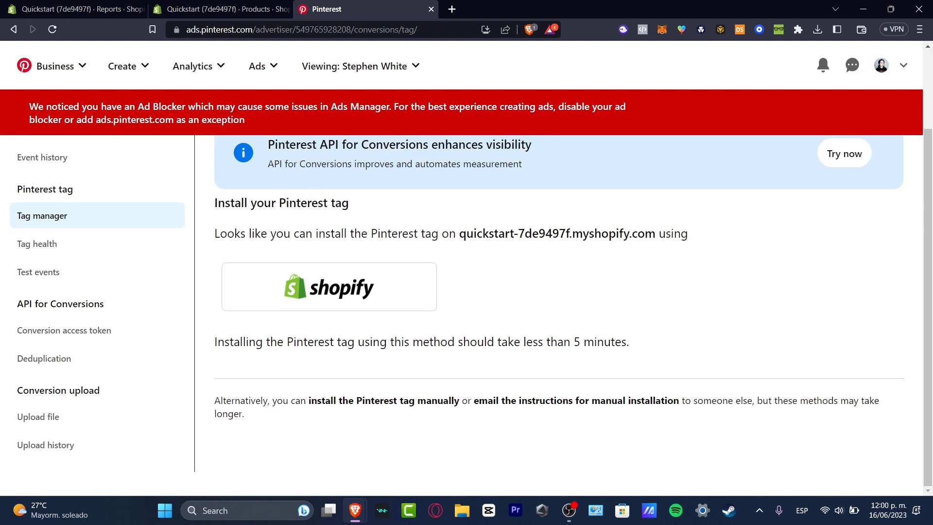
pyautogui.scroll(2, 355, 243)
pyautogui.click(354, 177)
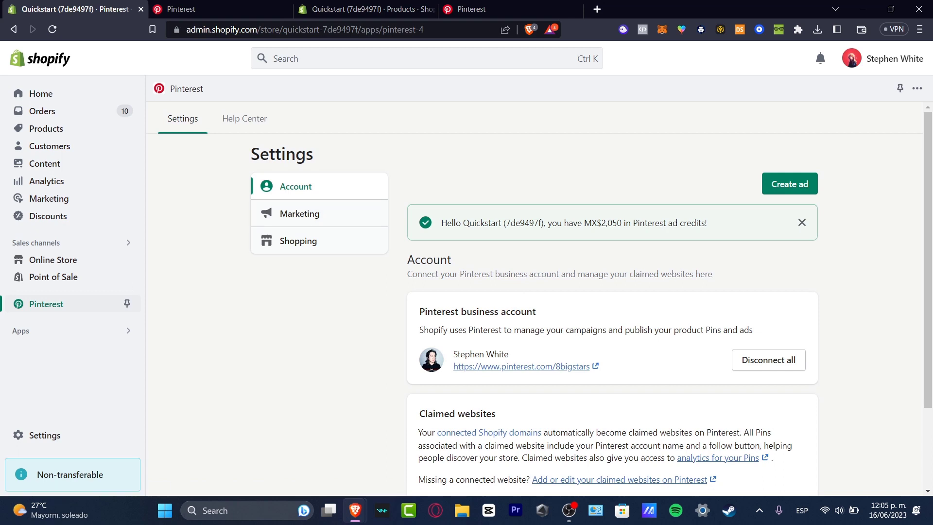
# Note the MX$2,050 ad credit and start a new Pinterest ad.
pyautogui.moveTo(585, 223); pyautogui.dragTo(708, 222)
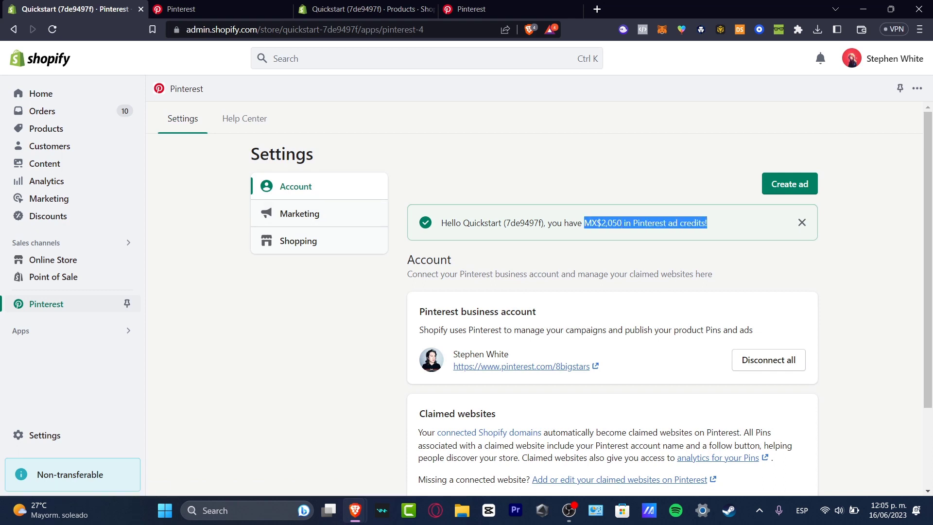
pyautogui.click(789, 184)
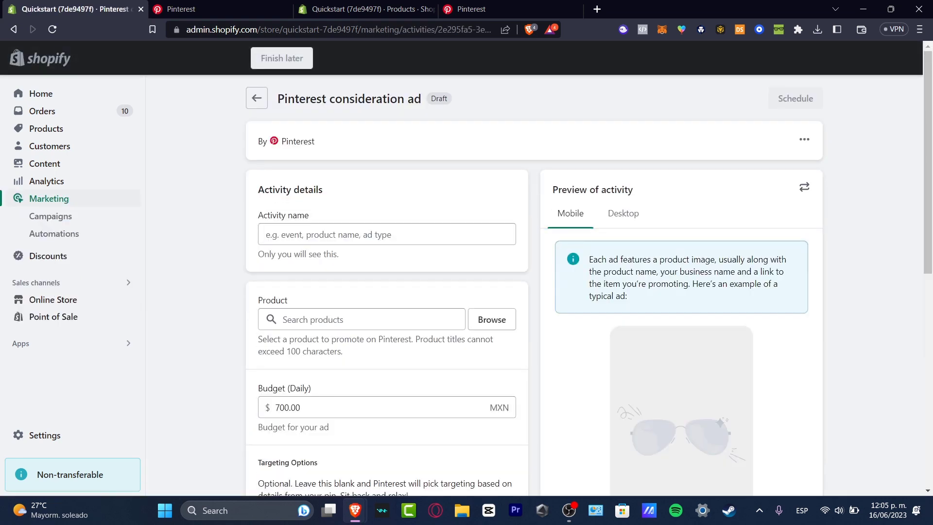
# Add The Collection Snowboard: Hydrogen and the FUNWATER paddle board as the ad's products.
pyautogui.click(492, 319)
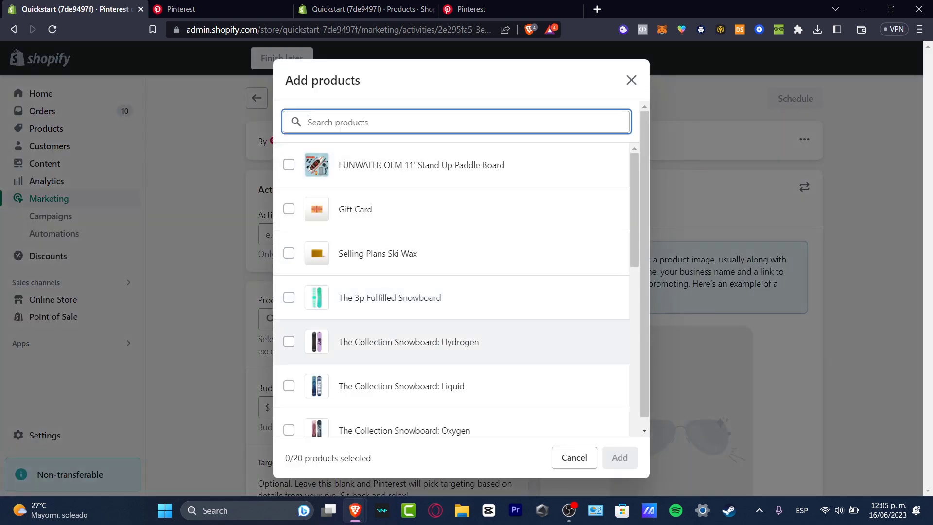
pyautogui.click(289, 342)
pyautogui.click(619, 457)
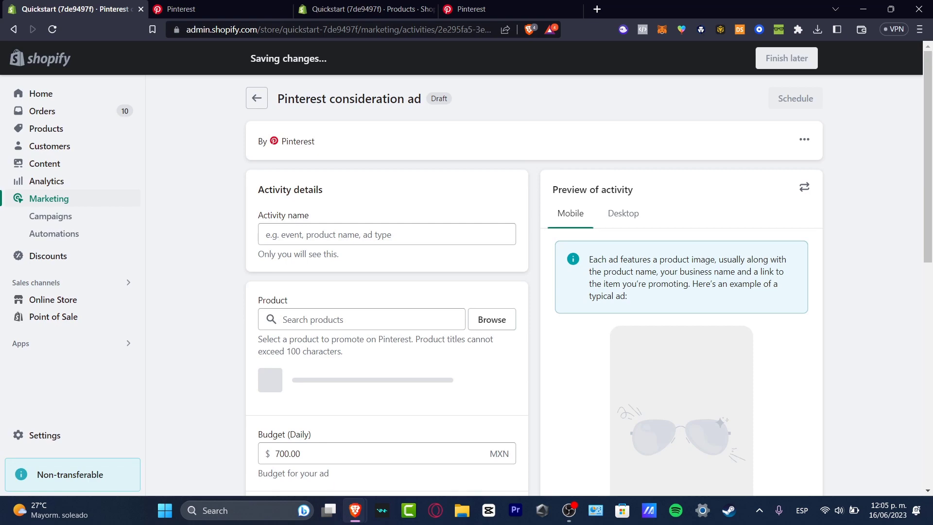
pyautogui.scroll(-3, 535, 302)
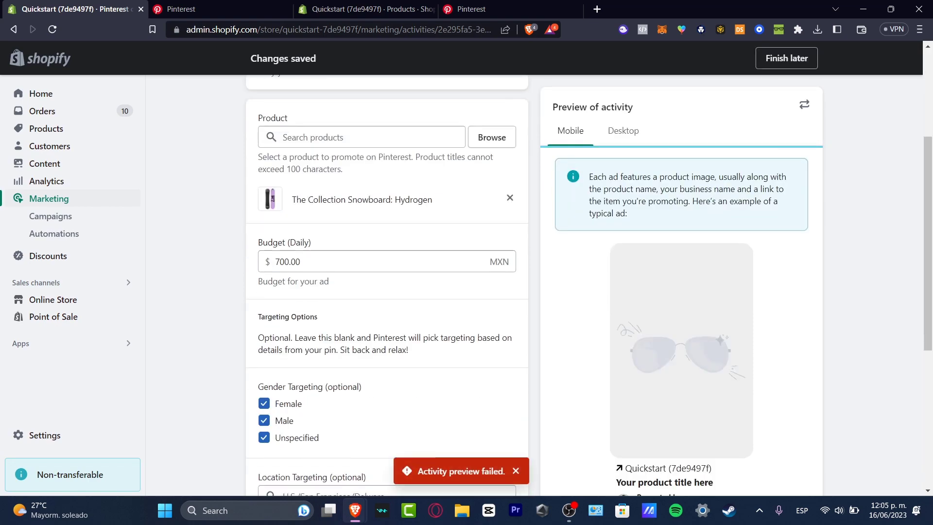
pyautogui.scroll(-4, 387, 287)
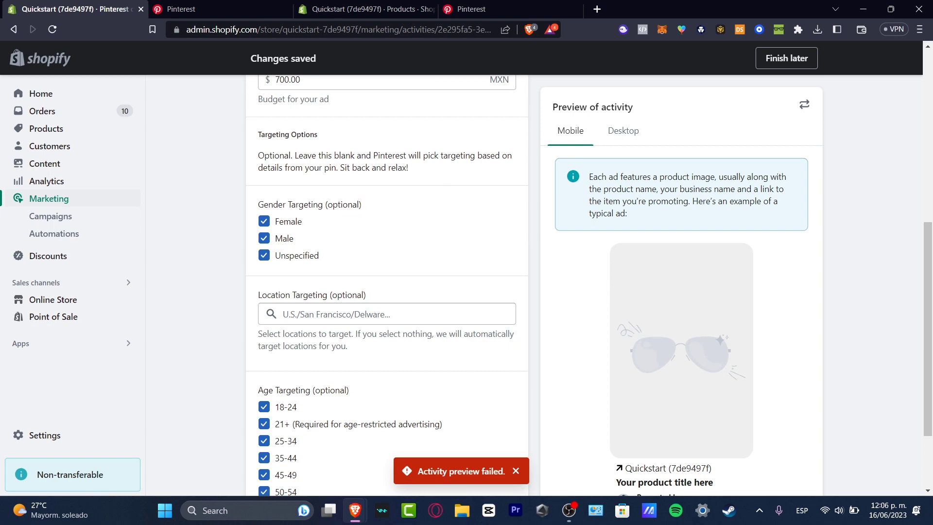
pyautogui.scroll(-3, 387, 286)
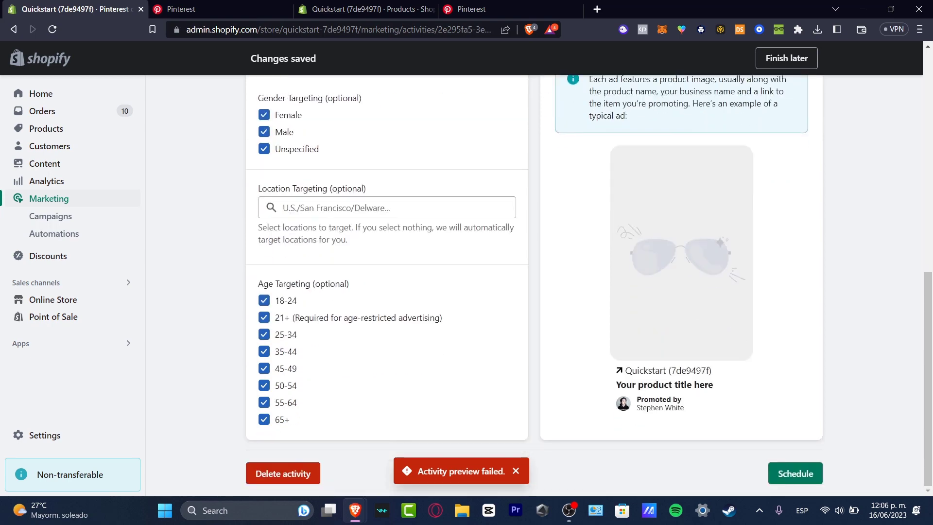
pyautogui.scroll(8, 387, 287)
pyautogui.click(492, 212)
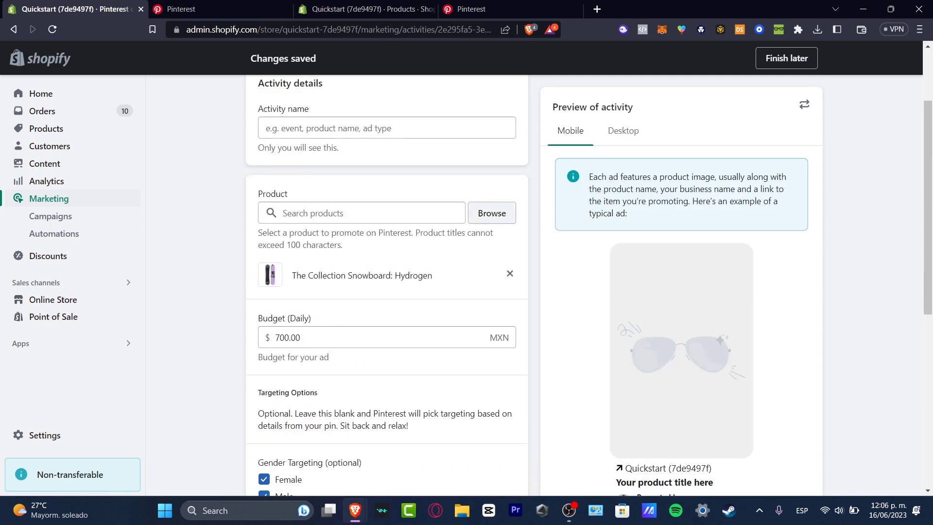
pyautogui.click(289, 164)
pyautogui.click(617, 457)
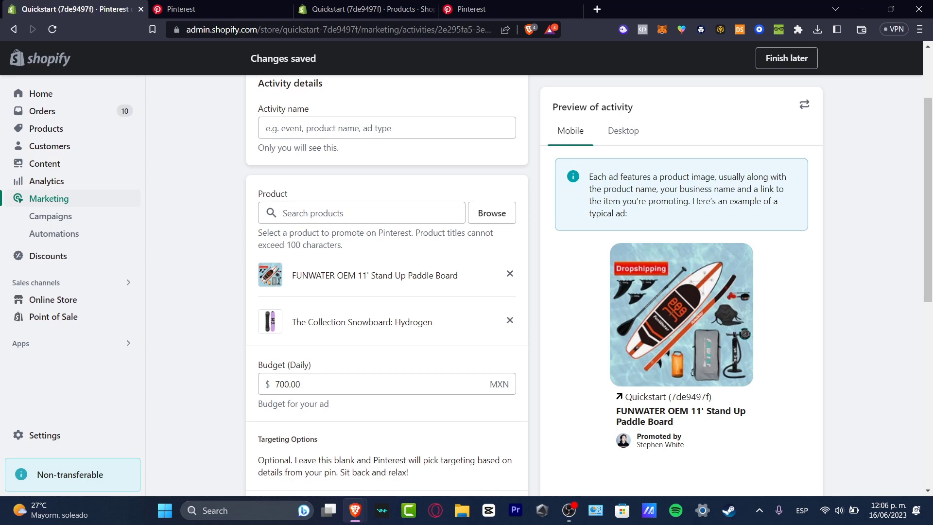
# Name the ad activity 'Funwater Tier 1', then leave for the Analytics dashboard.
pyautogui.scroll(3, 534, 285)
pyautogui.click(387, 234)
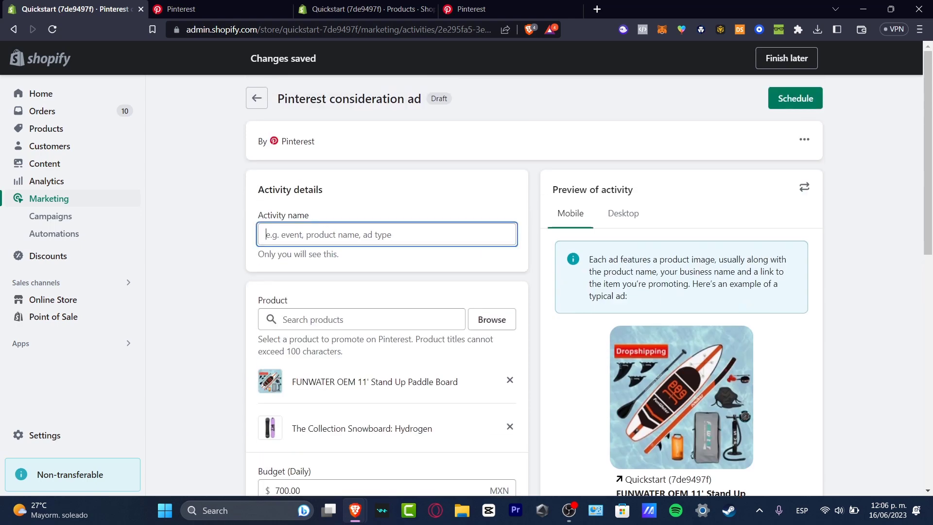
pyautogui.write('Funwater ')
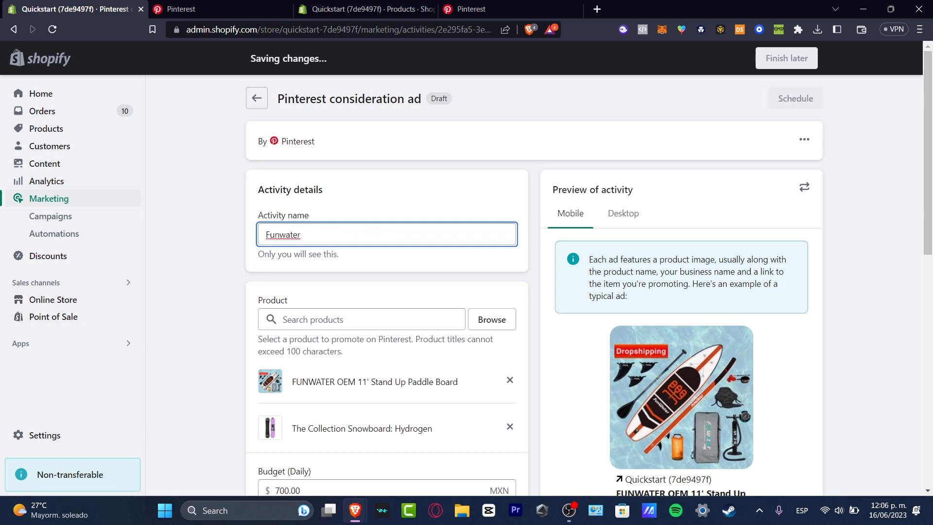
pyautogui.write('Tier 1')
pyautogui.scroll(-10, 534, 272)
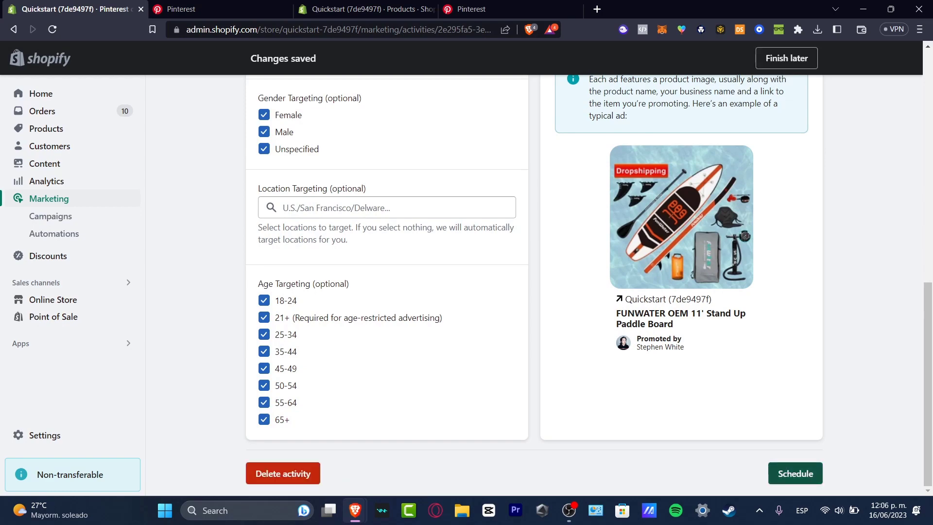
pyautogui.scroll(10, 534, 272)
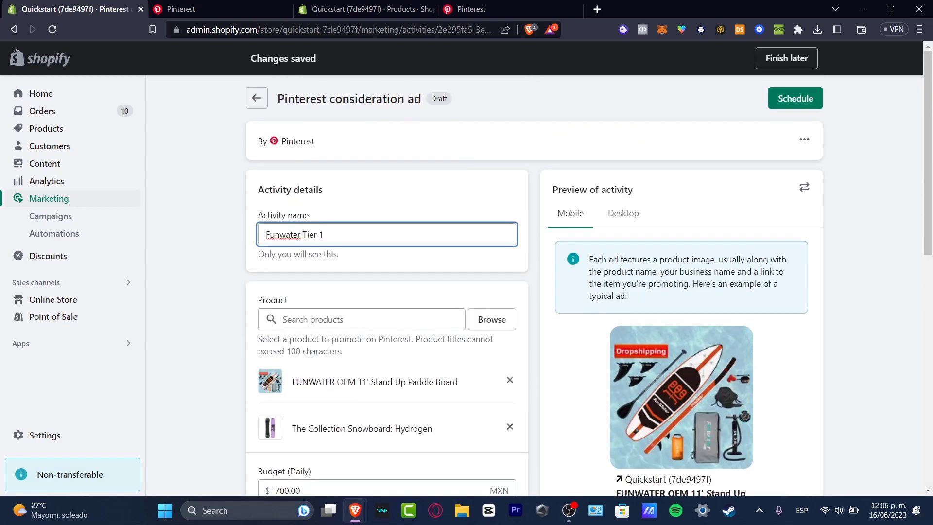
pyautogui.click(47, 181)
pyautogui.click(606, 308)
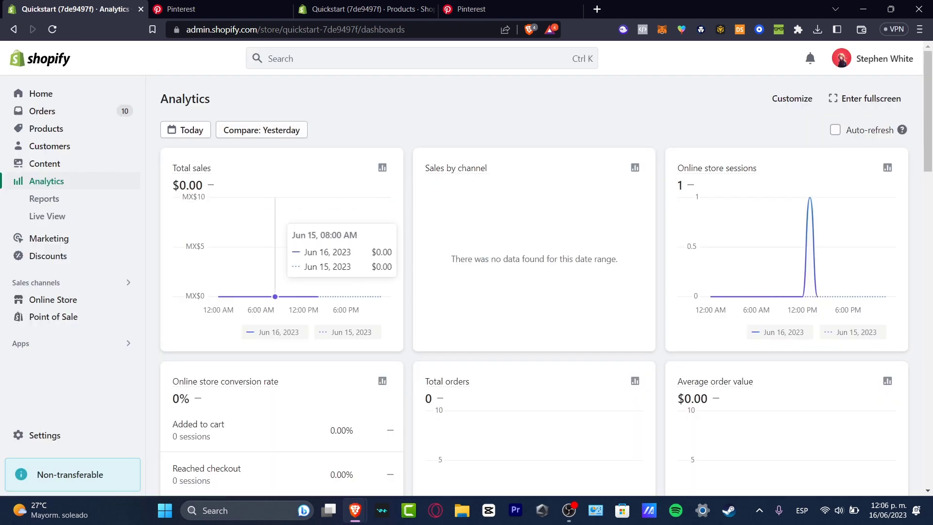
# Find the Sales attributed to marketing card on the Analytics dashboard and open its report.
pyautogui.scroll(-3, 379, 199)
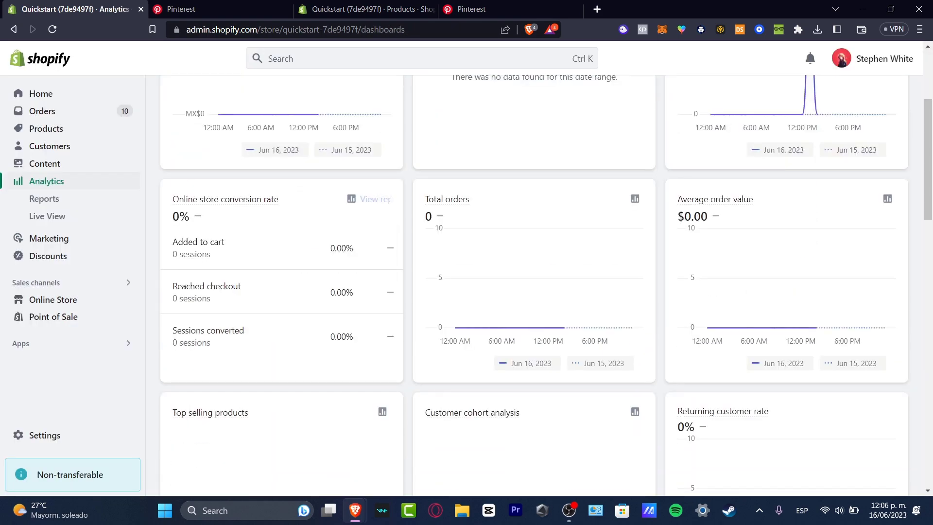
pyautogui.scroll(-6, 535, 286)
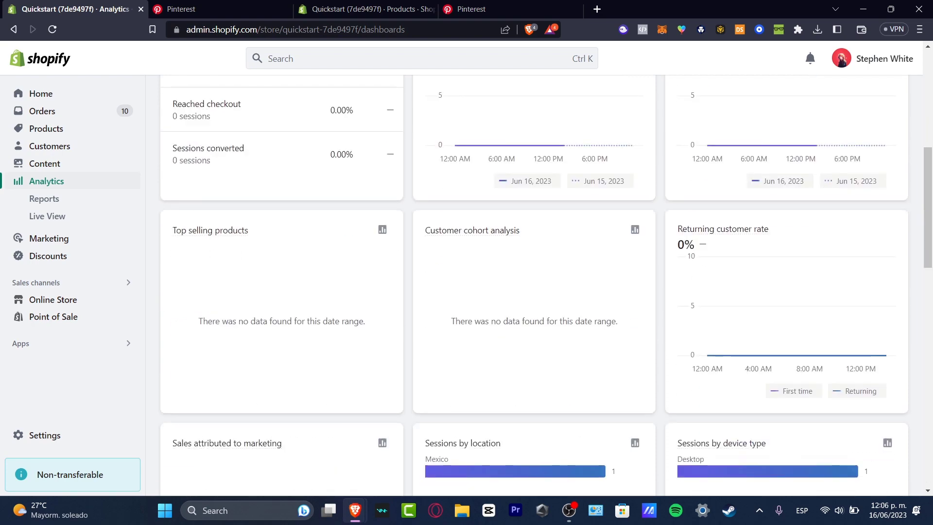
pyautogui.scroll(-3, 535, 285)
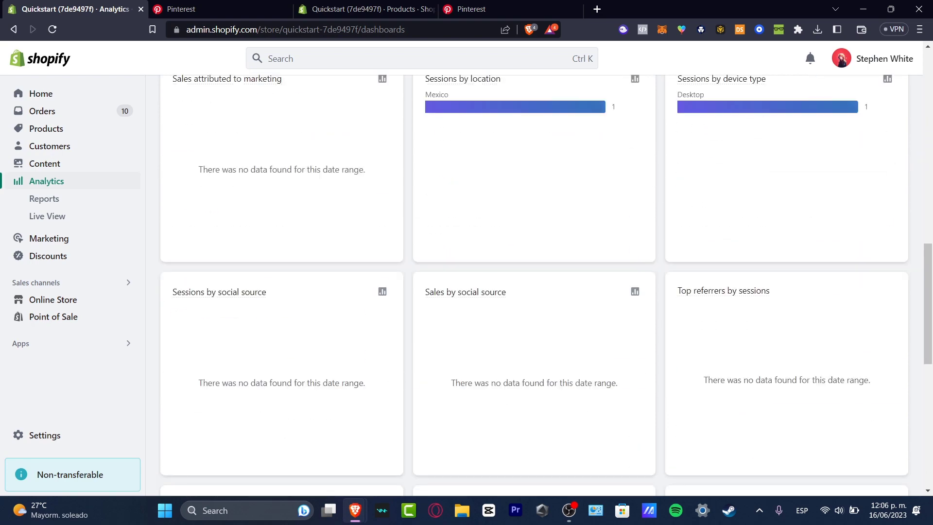
pyautogui.scroll(3, 535, 285)
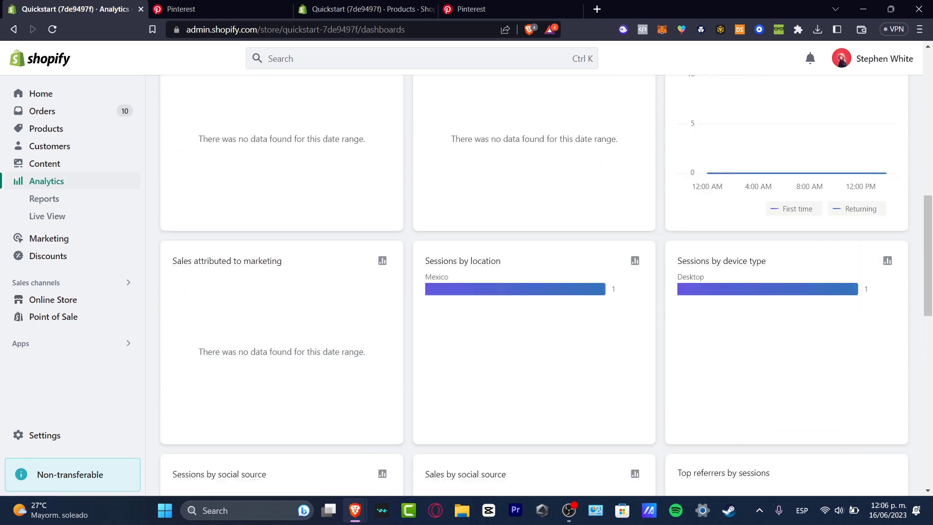
pyautogui.moveTo(283, 261); pyautogui.dragTo(192, 261)
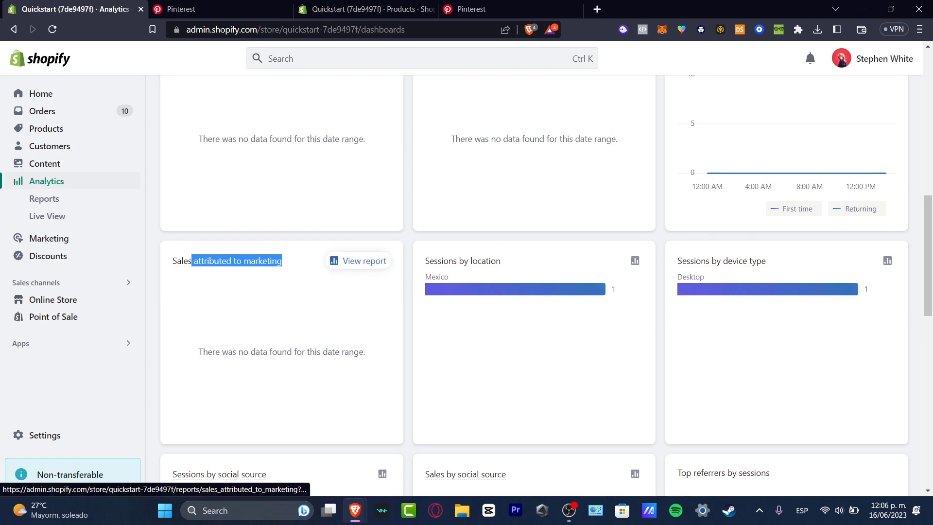
pyautogui.click(192, 261)
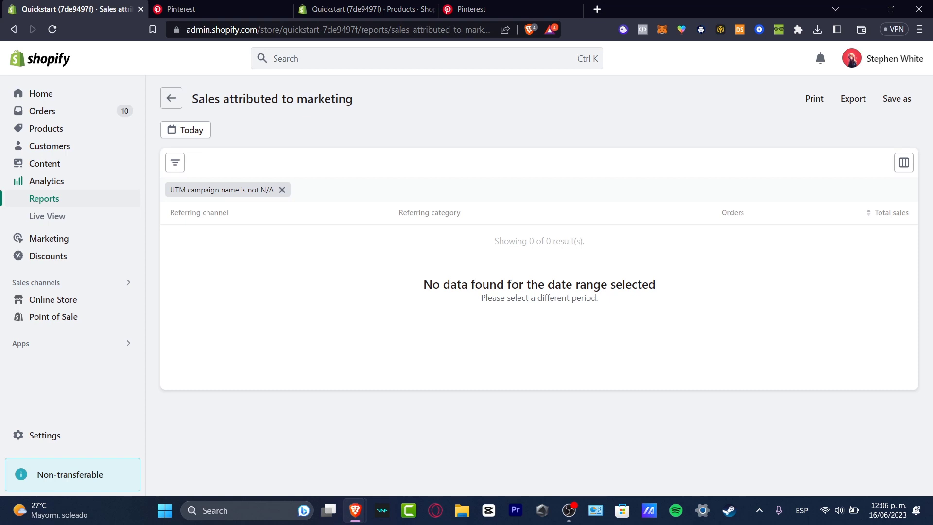
pyautogui.click(516, 9)
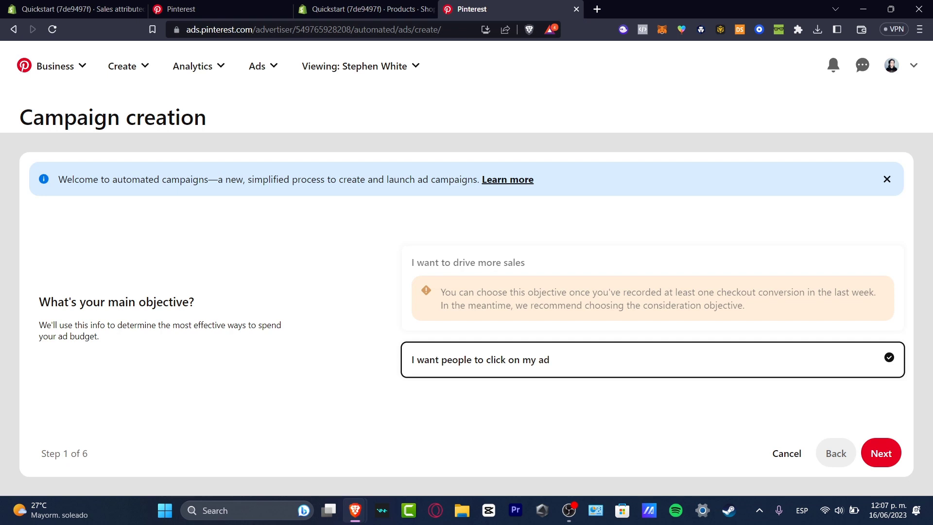
pyautogui.hotkey('ctrl', '1')
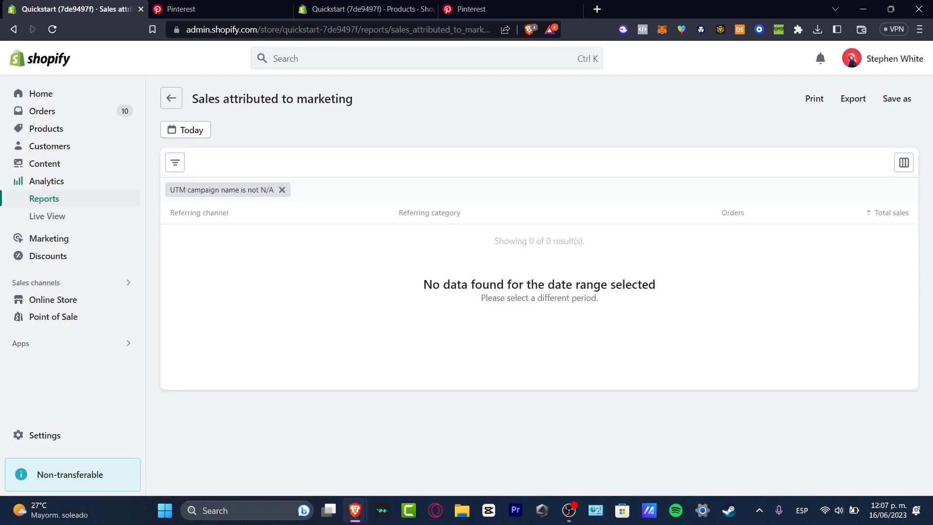